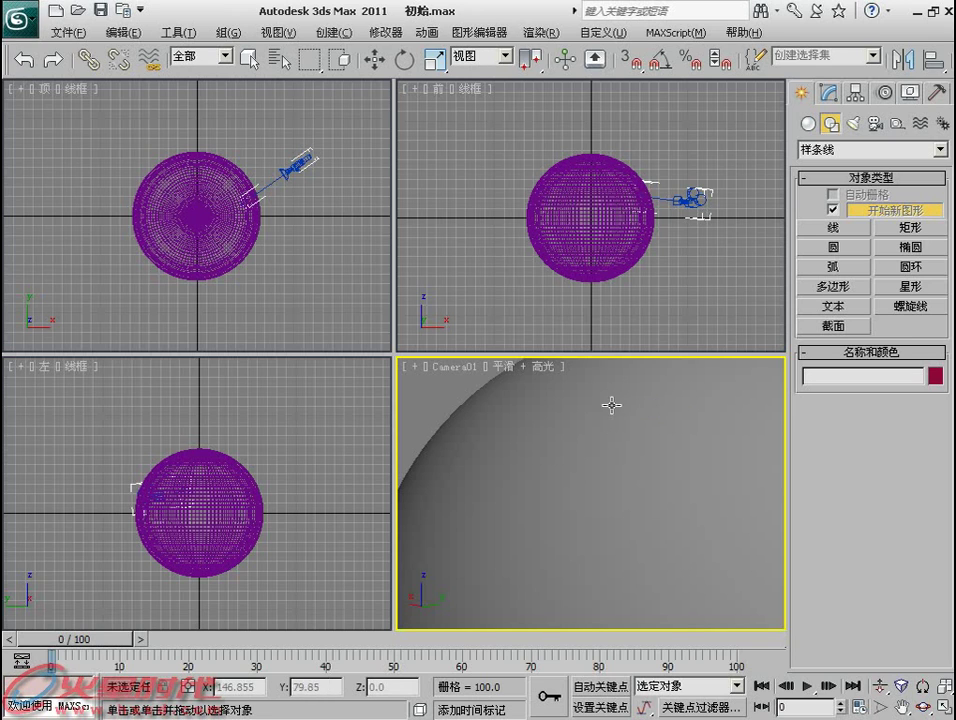
Select the 大气层 atmosphere sphere and show its parameters: radius 66.0, 100 segments.
left_click(638, 206)
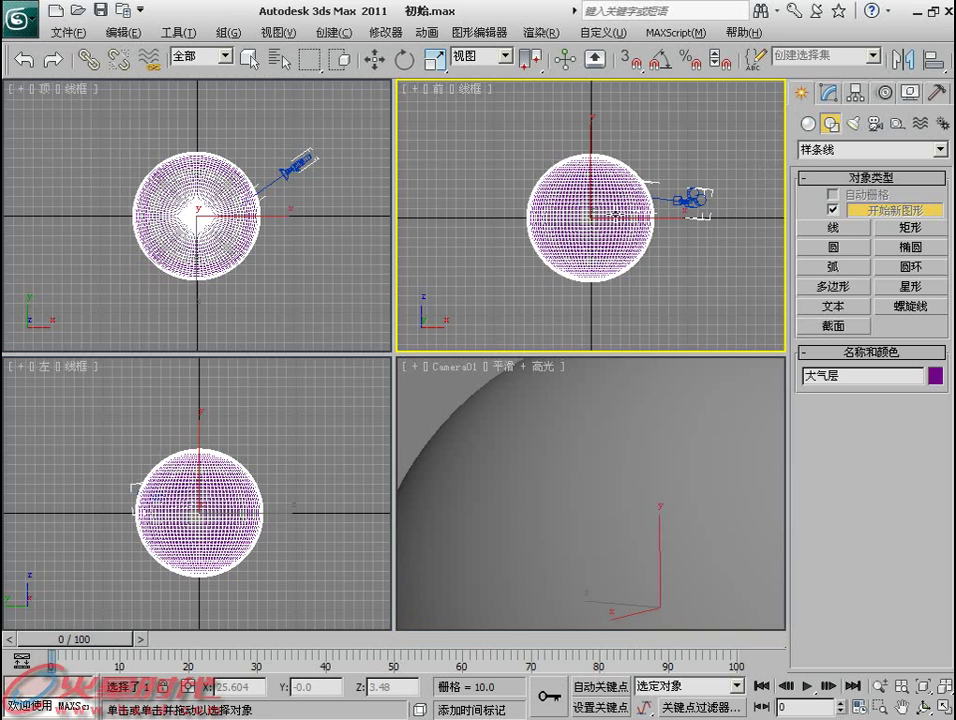
left_click(828, 93)
left_click_drag(846, 78, 892, 78)
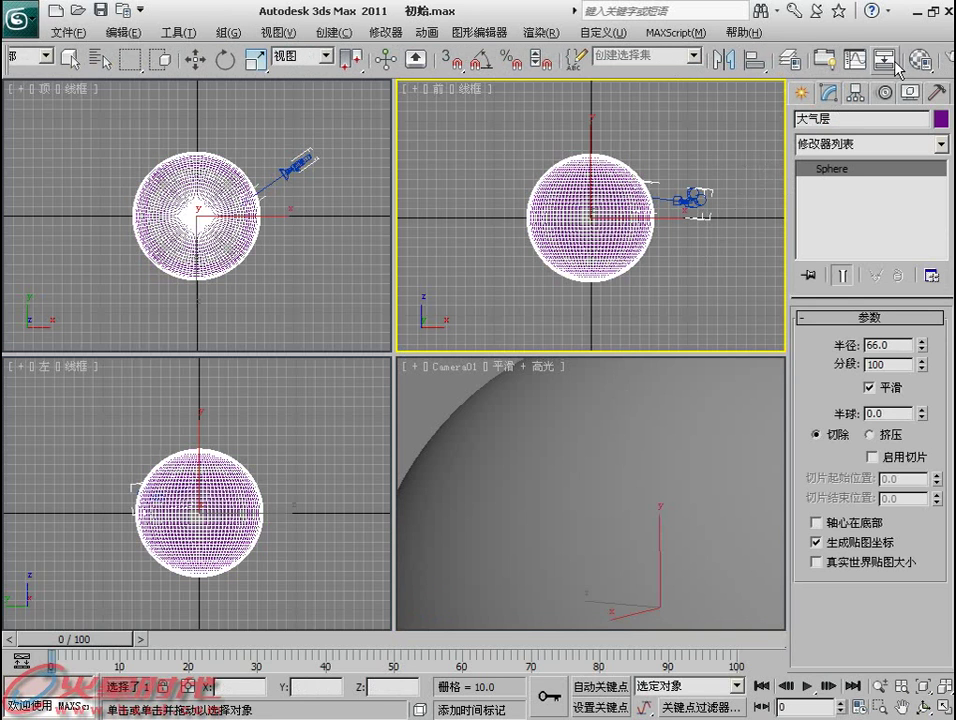
Check the unused third slot's map channels in the Material Editor, then close it.
key("m")
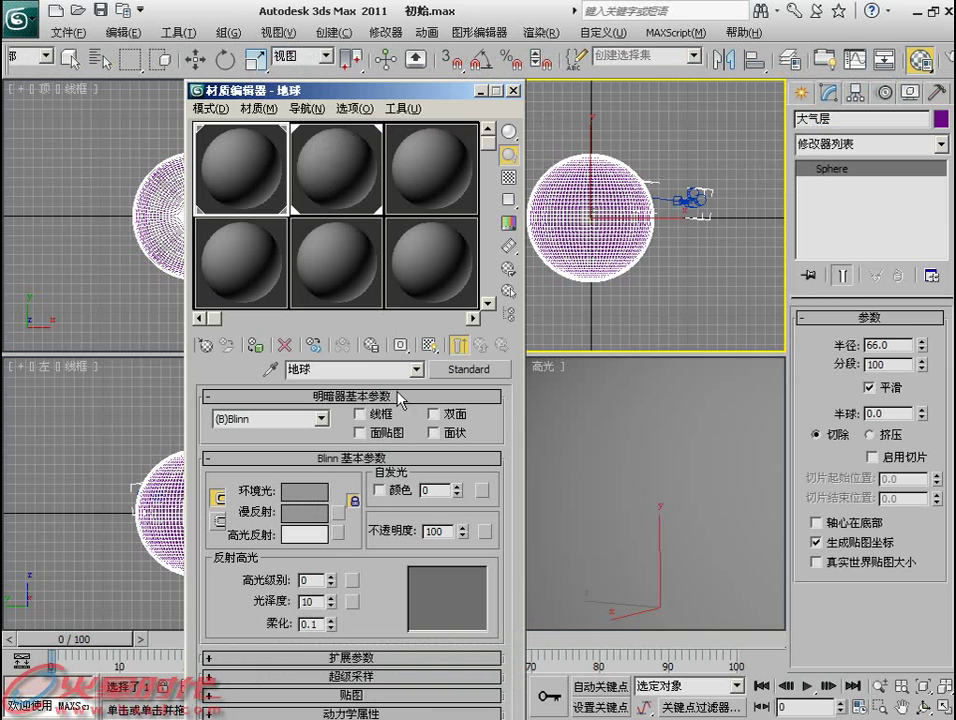
left_click(414, 186)
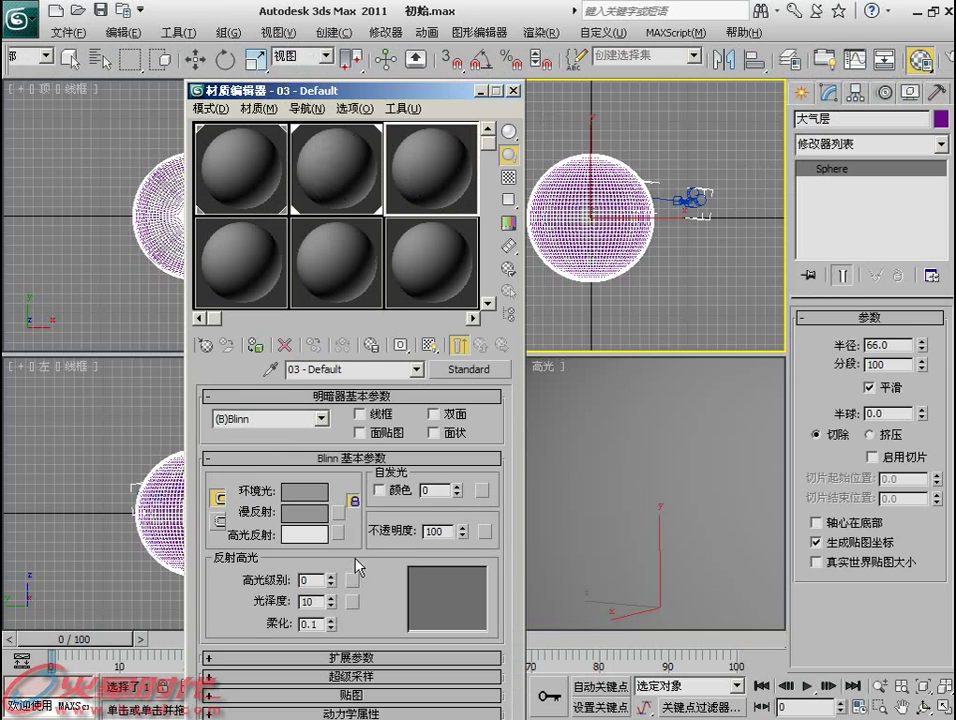
left_click(369, 694)
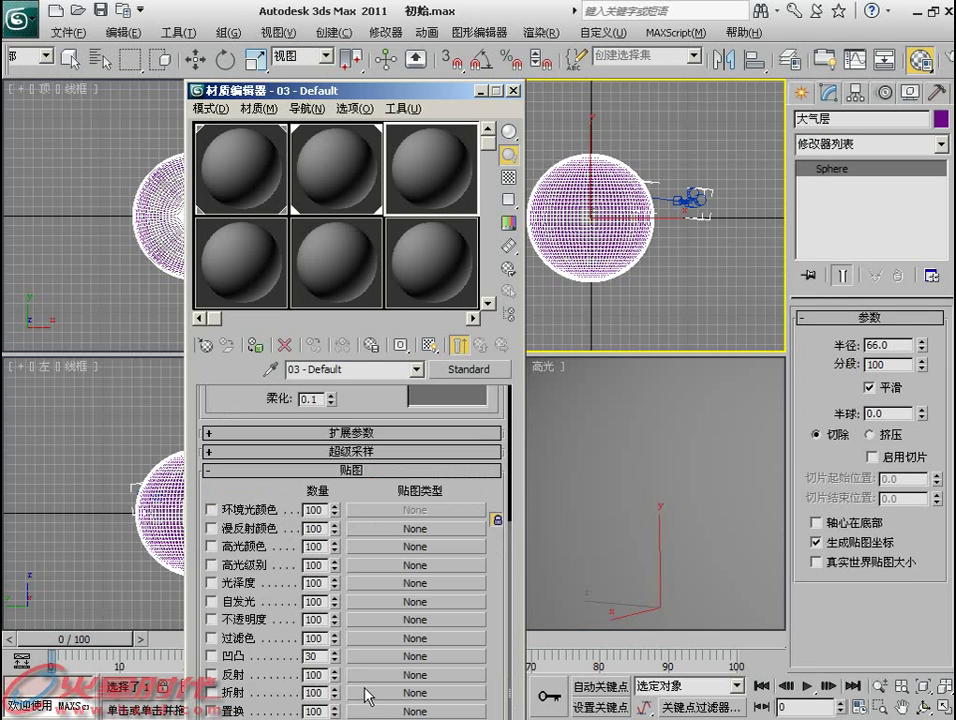
scroll(315, 500, "down", 3)
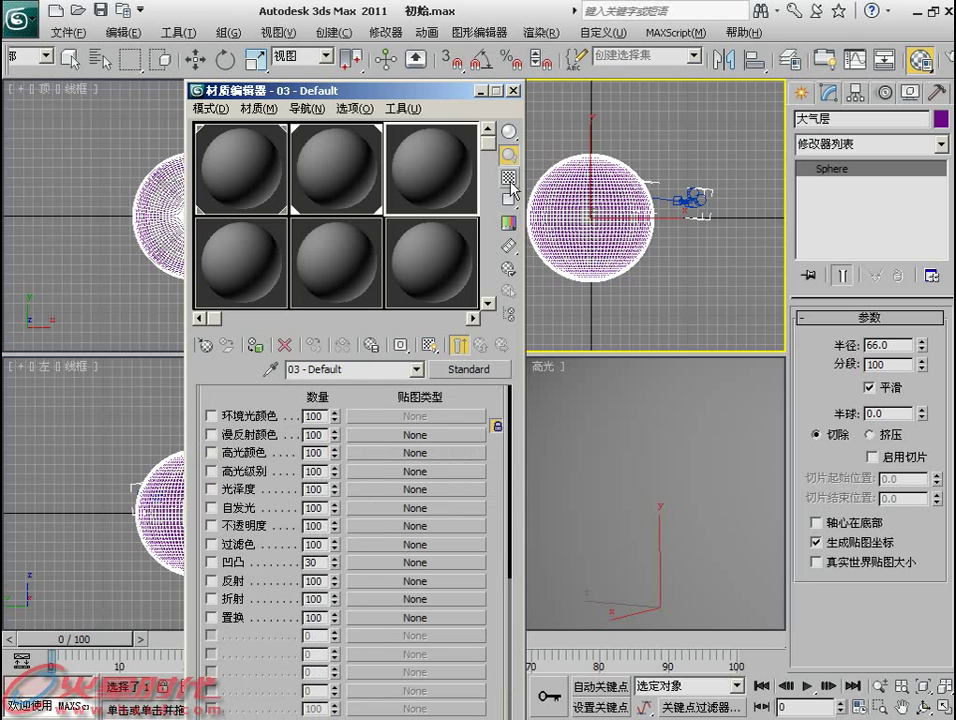
left_click(512, 90)
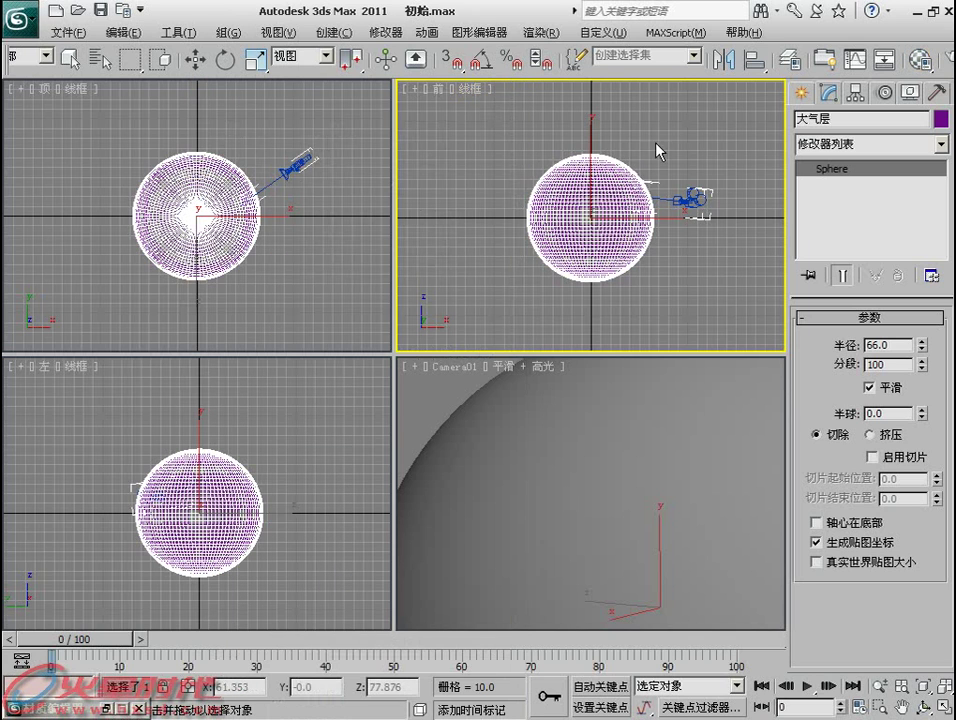
left_click(862, 152)
left_click_drag(944, 240, 945, 580)
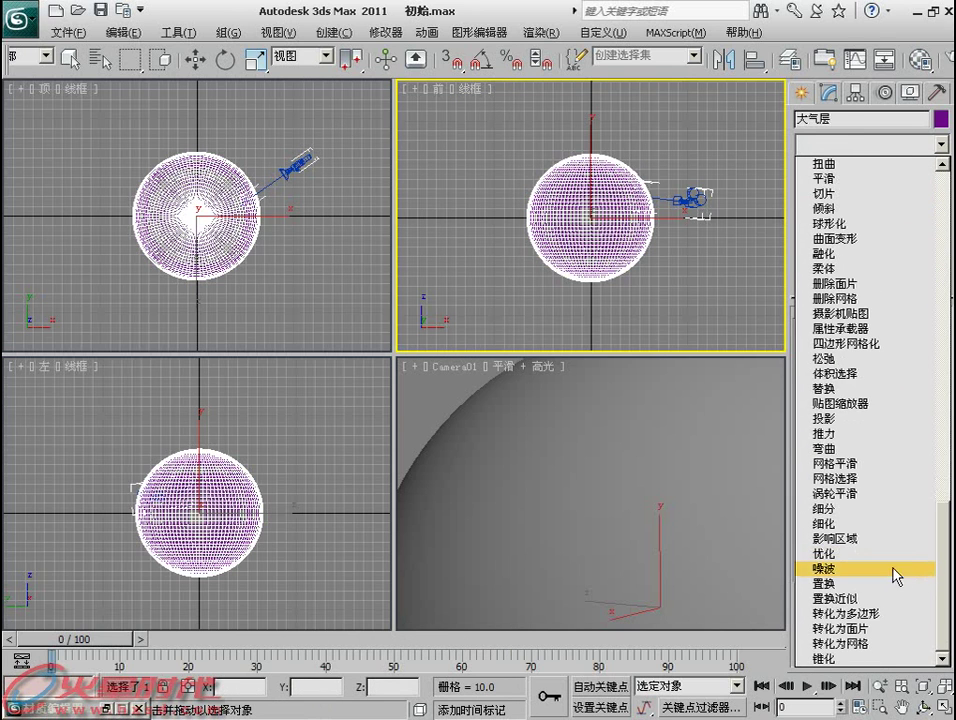
left_click(890, 583)
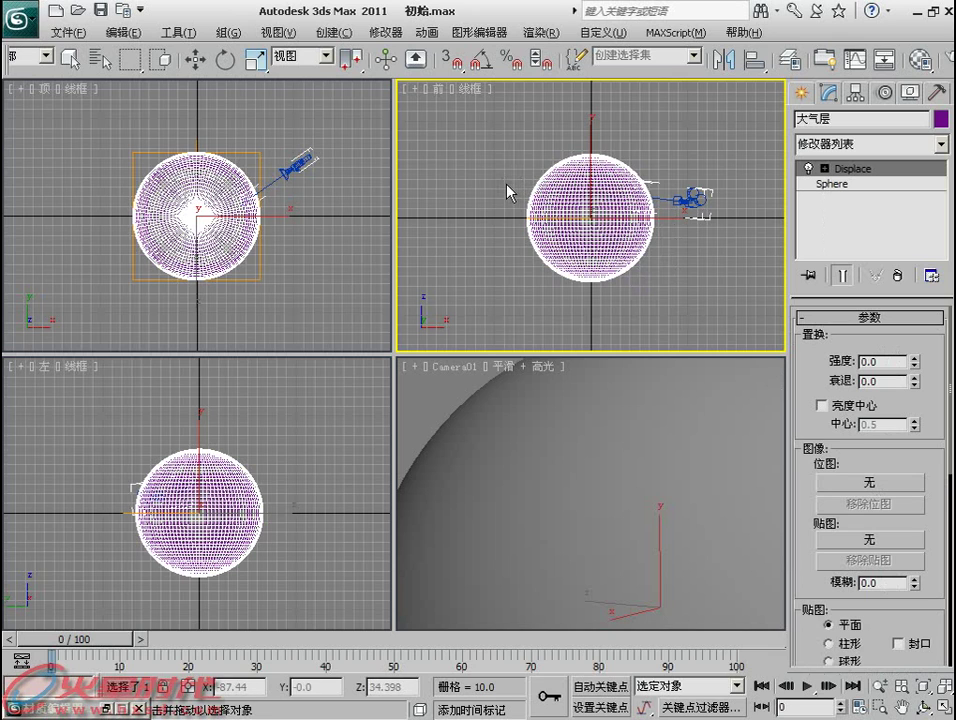
left_click(897, 275)
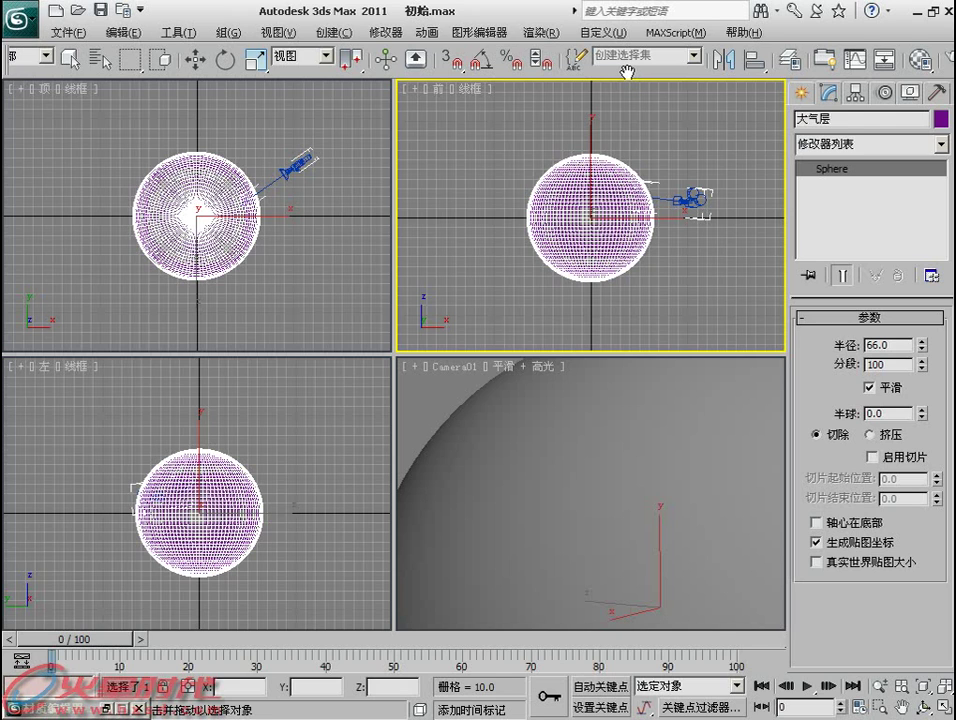
Make the Camera viewport active and zoom in on the nested spheres.
right_click(598, 408)
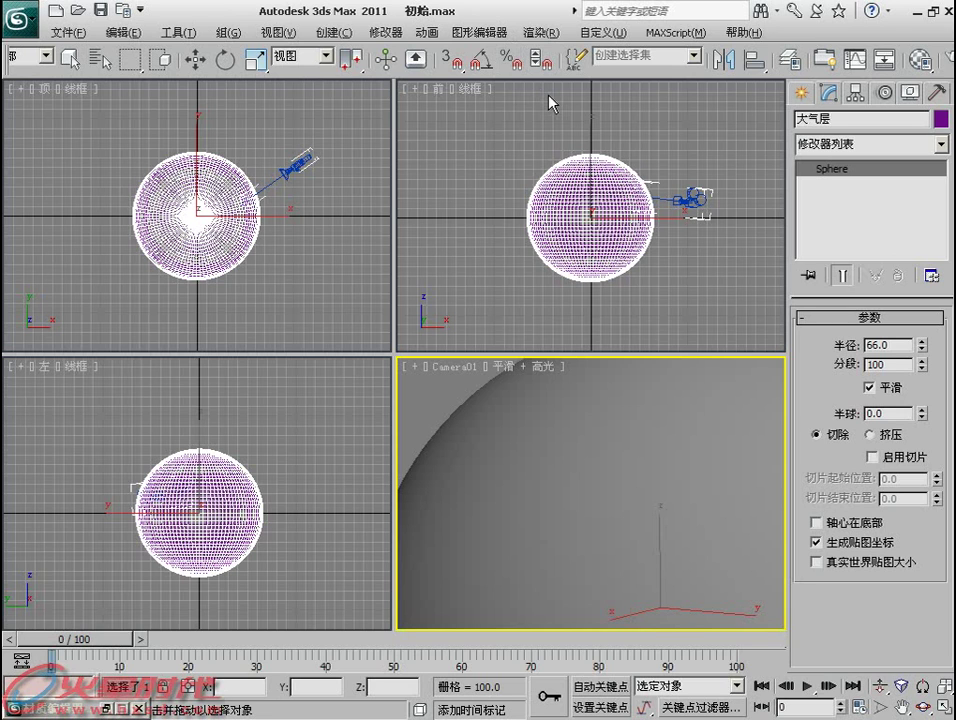
scroll(440, 125, "up", 3)
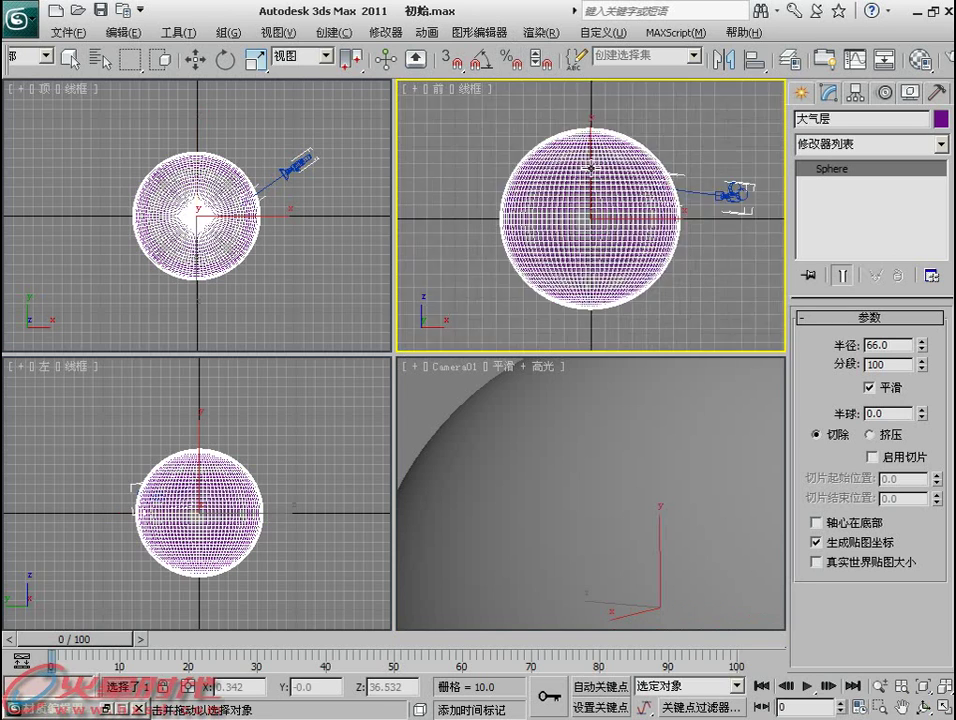
scroll(440, 125, "up", 2)
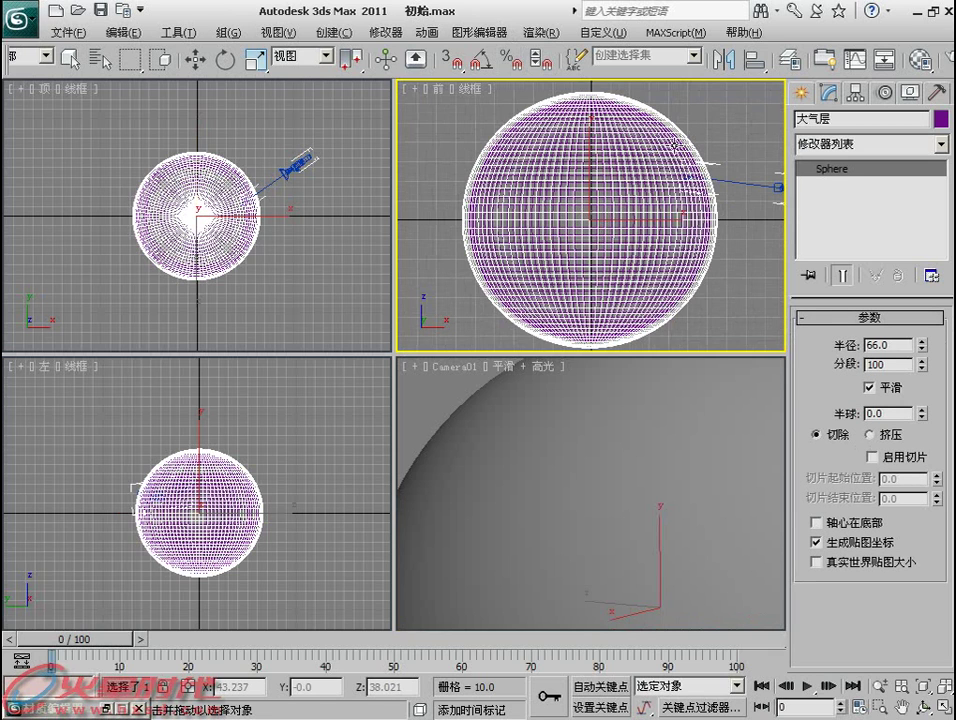
Alternate selecting 地球 (radius 62.188) and 大气层 (radius 66.0) to compare the nested spheres.
left_click(673, 144)
left_click(698, 149)
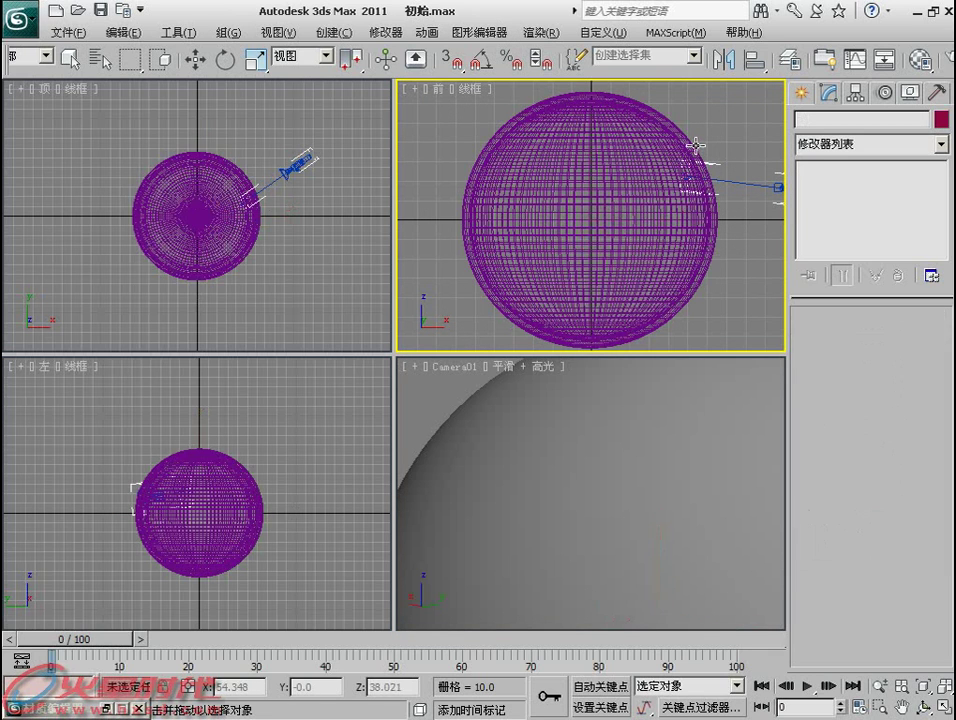
left_click(687, 145)
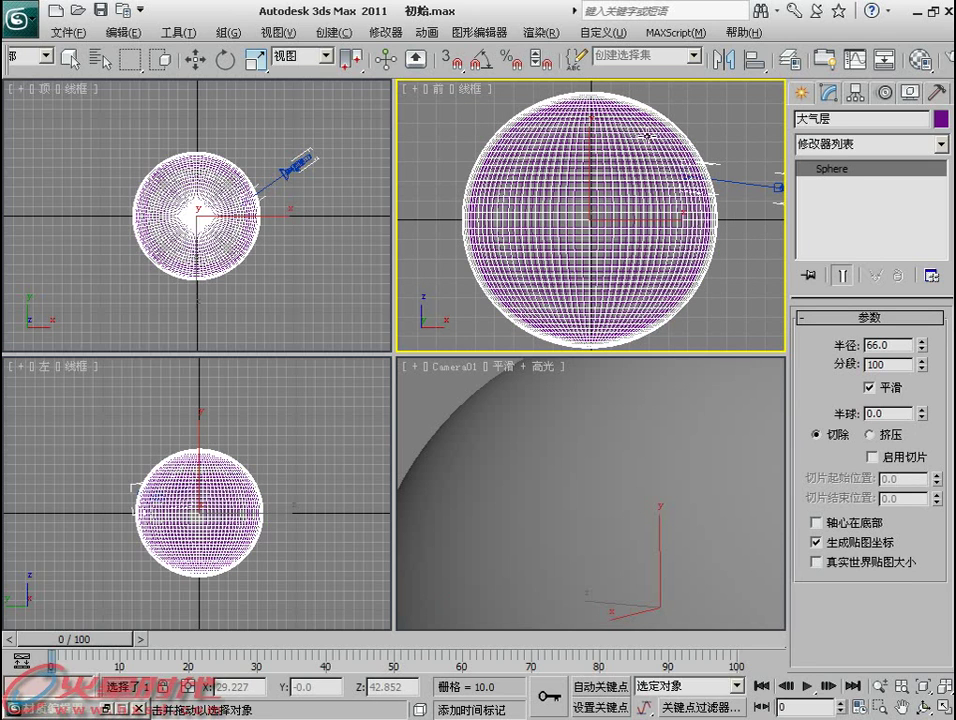
left_click(648, 136)
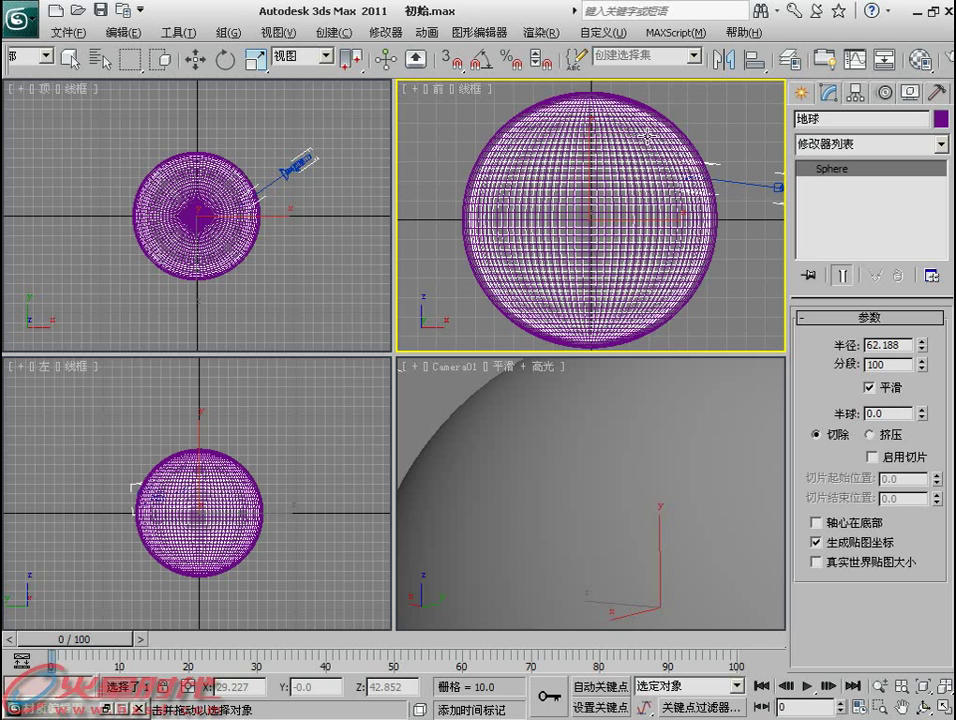
left_click(503, 104)
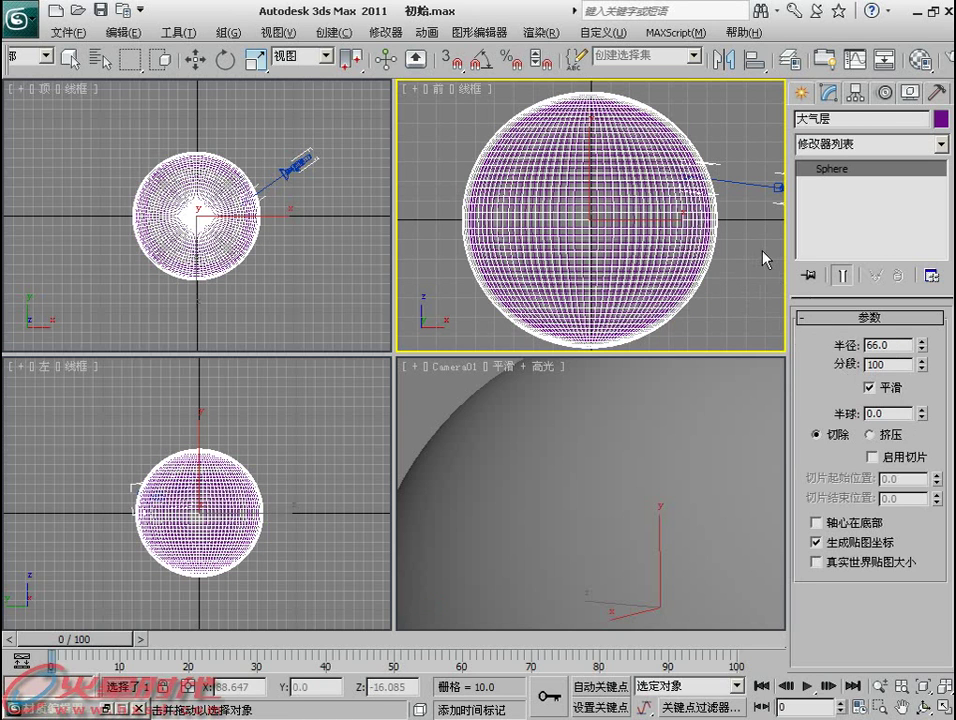
scroll(725, 265, "down", 3)
scroll(735, 258, "up", 1)
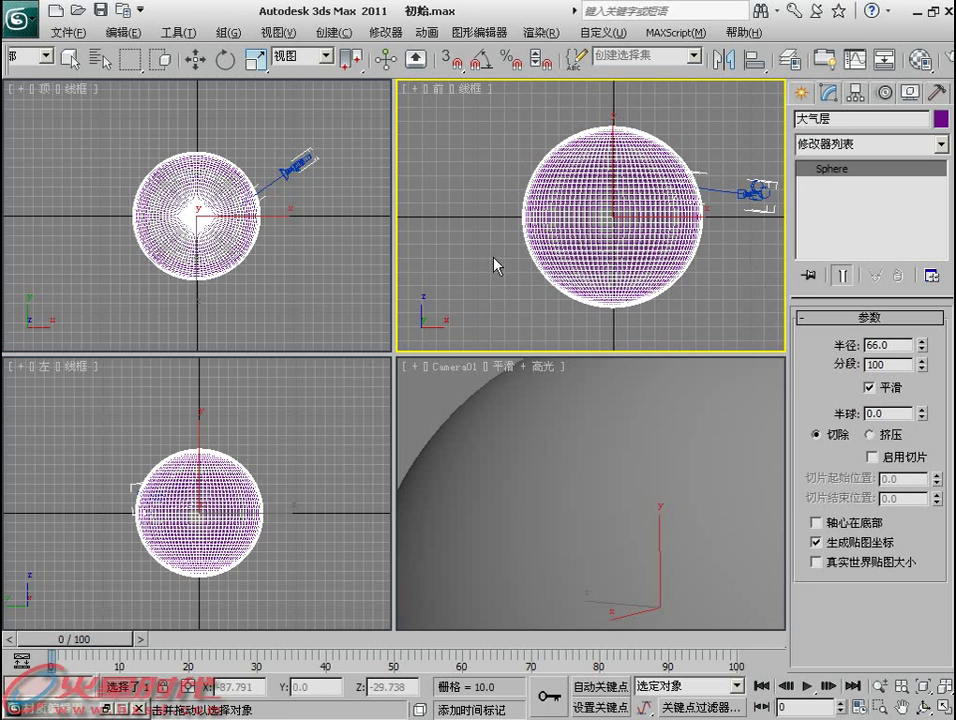
left_click(296, 172)
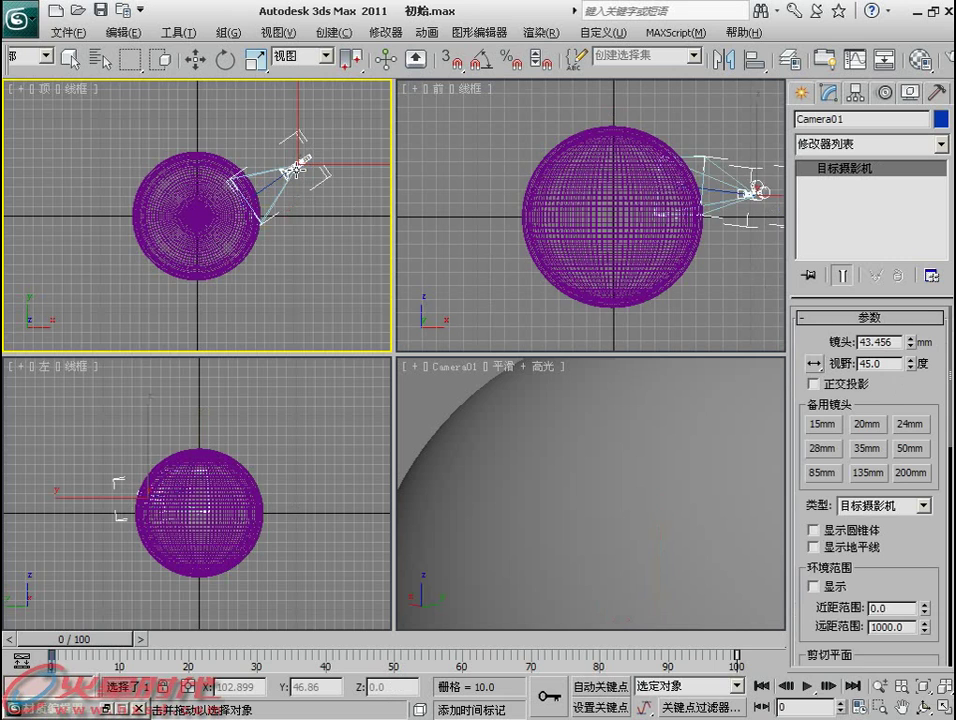
mouse_move(118, 636)
left_mouse_down()
mouse_move(228, 636)
mouse_move(190, 636)
left_mouse_up()
key("q")
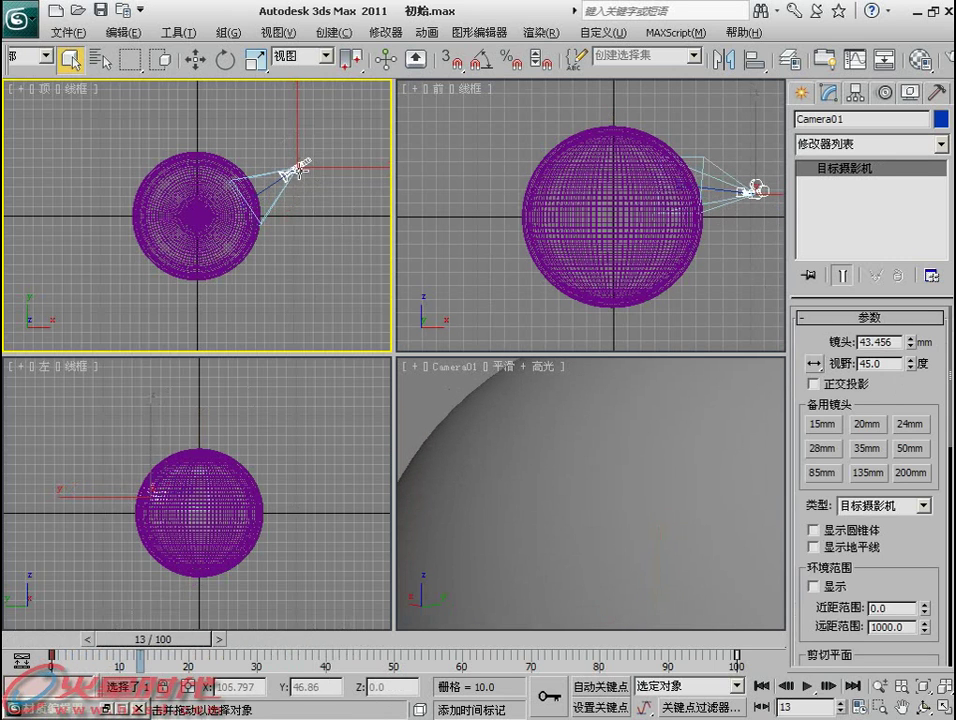
right_click(294, 163)
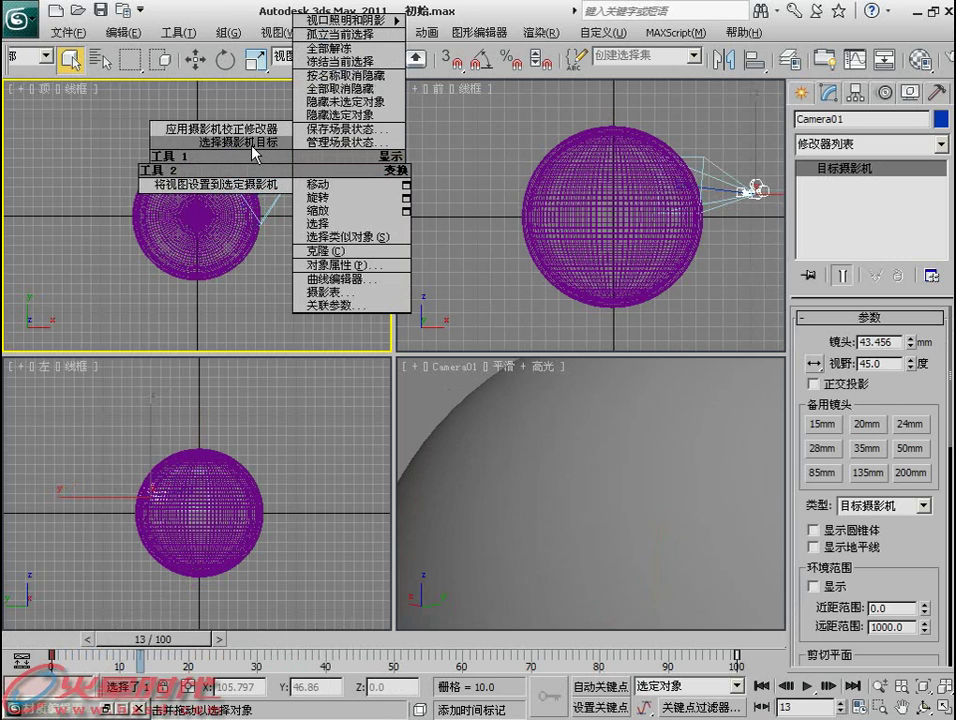
left_click(256, 152)
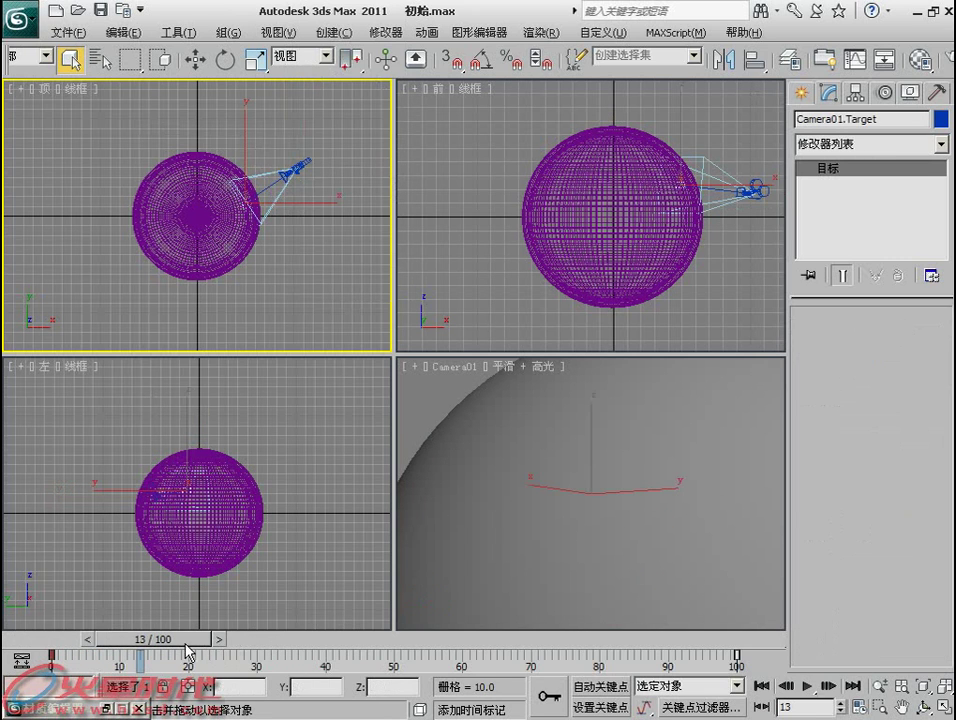
mouse_move(175, 638)
left_mouse_down()
mouse_move(94, 640)
mouse_move(580, 640)
mouse_move(149, 624)
left_mouse_up()
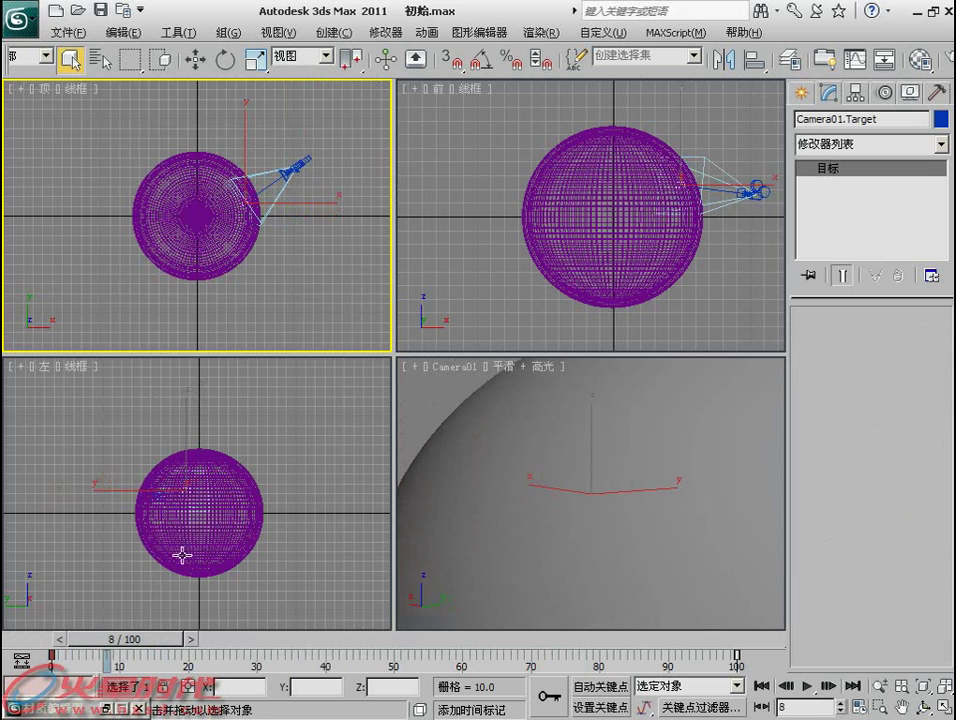
mouse_move(92, 640)
left_mouse_down()
mouse_move(280, 655)
mouse_move(565, 645)
mouse_move(45, 636)
mouse_move(736, 613)
mouse_move(47, 608)
mouse_move(762, 614)
mouse_move(237, 623)
mouse_move(43, 614)
left_mouse_up()
left_click(525, 577)
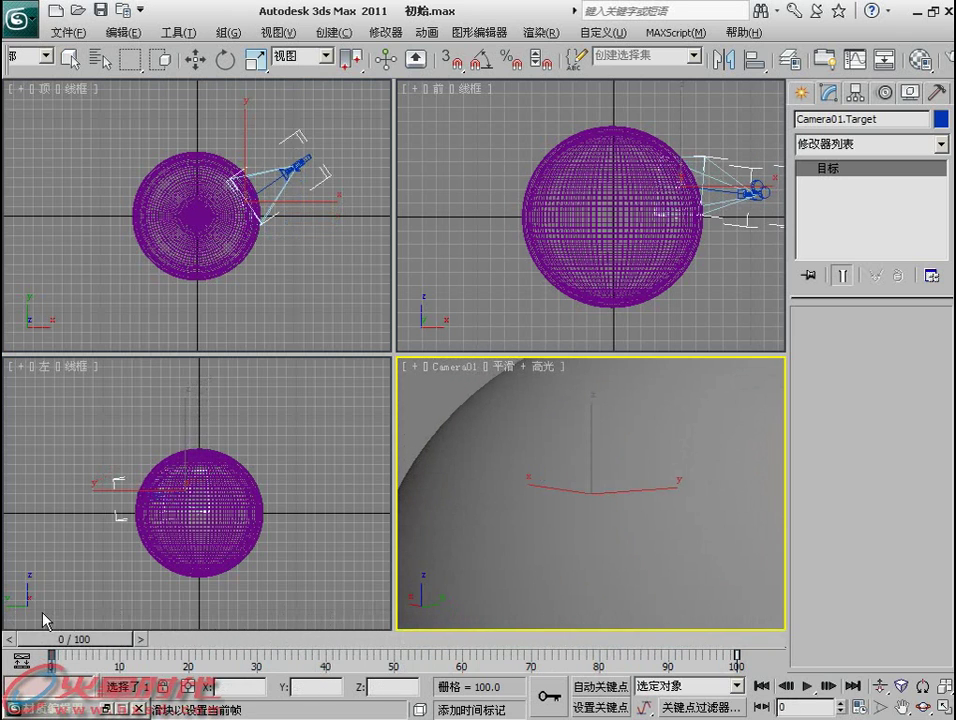
key("q")
mouse_move(95, 639)
left_mouse_down()
mouse_move(150, 632)
mouse_move(92, 632)
left_mouse_up()
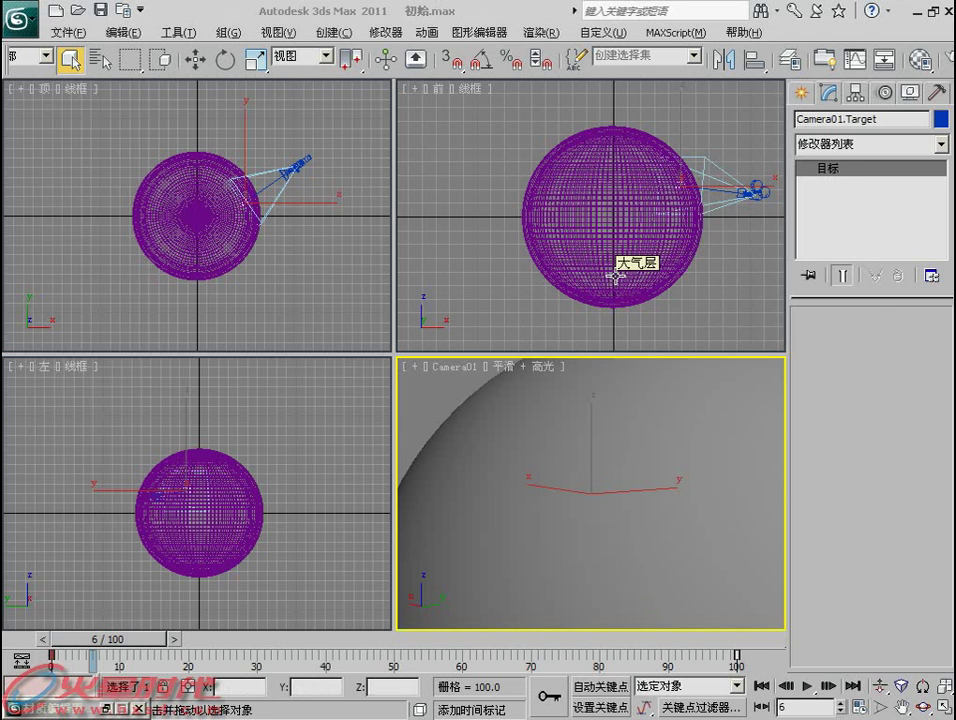
Select the 地球 sphere and show its Blinn material in the Material Editor at top-left.
left_click(616, 276)
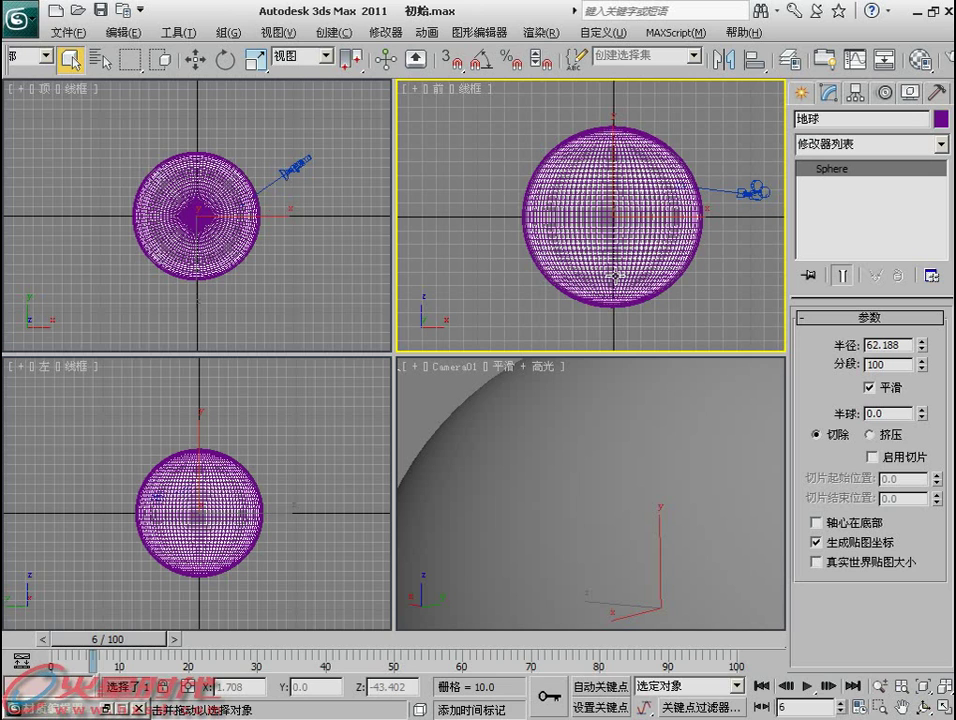
left_click(921, 62)
left_click_drag(388, 90, 268, 11)
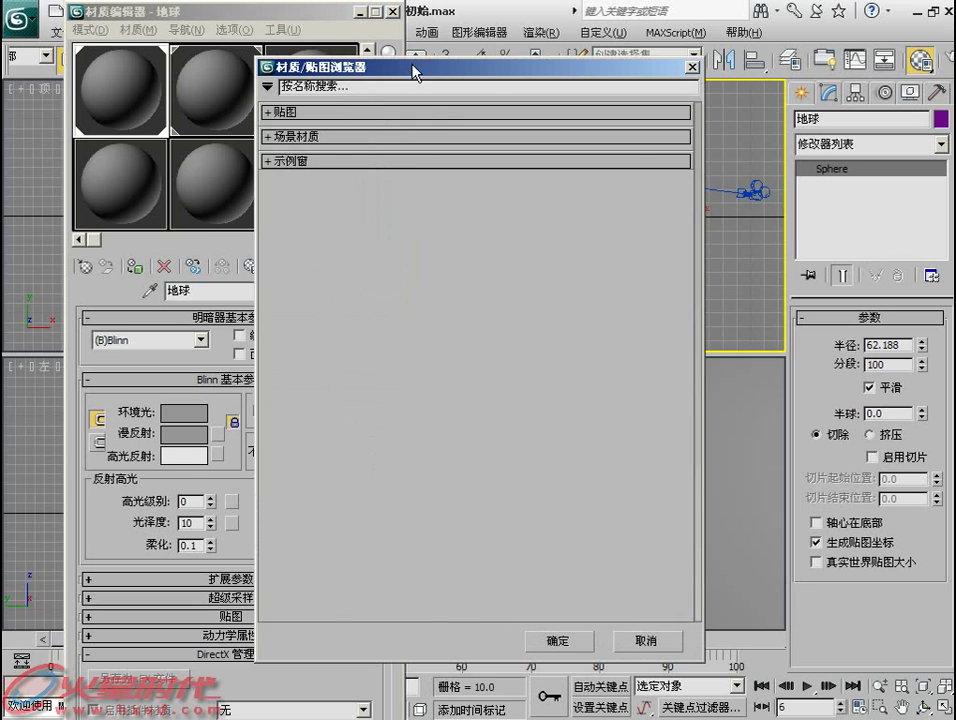
Choose the Bitmap (位图) map type from the standard maps for the 地球 material.
left_click_drag(416, 67, 570, 14)
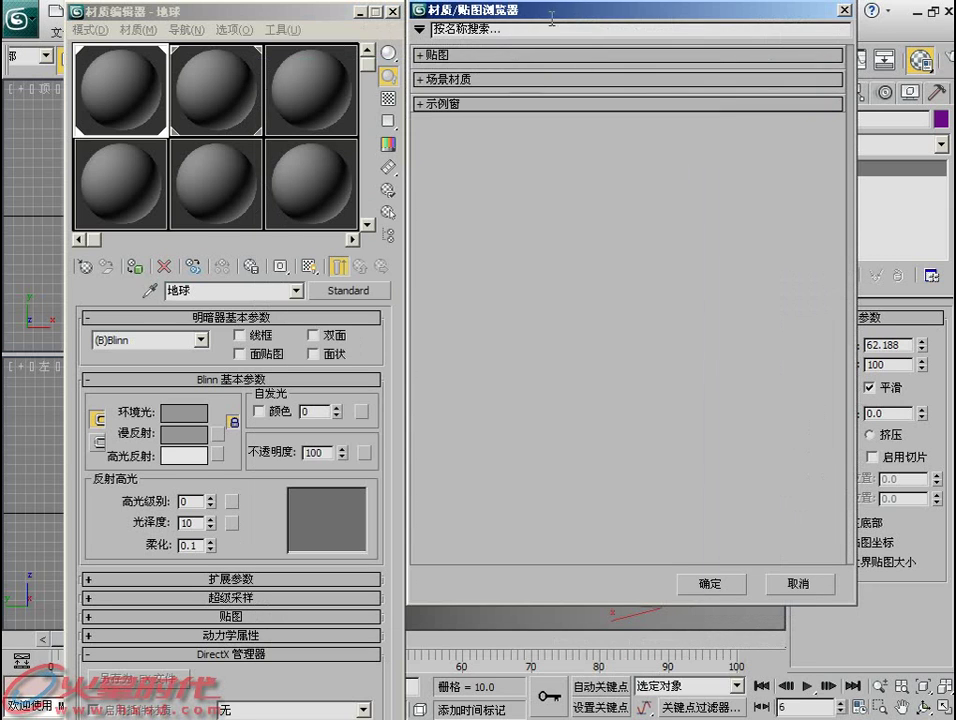
left_click(459, 58)
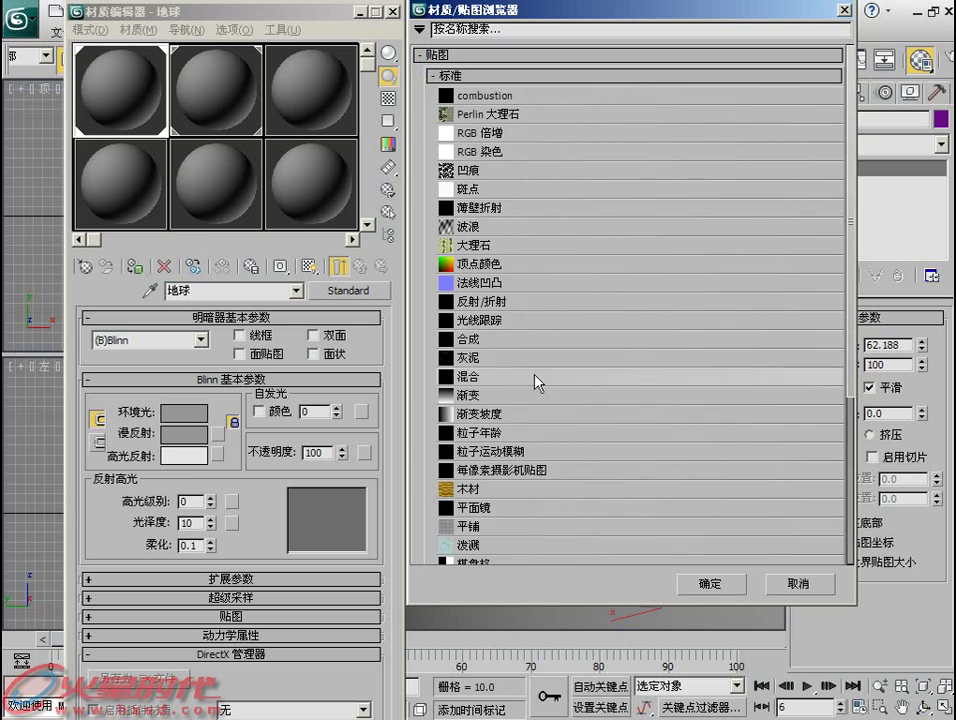
scroll(853, 283, "down", 1)
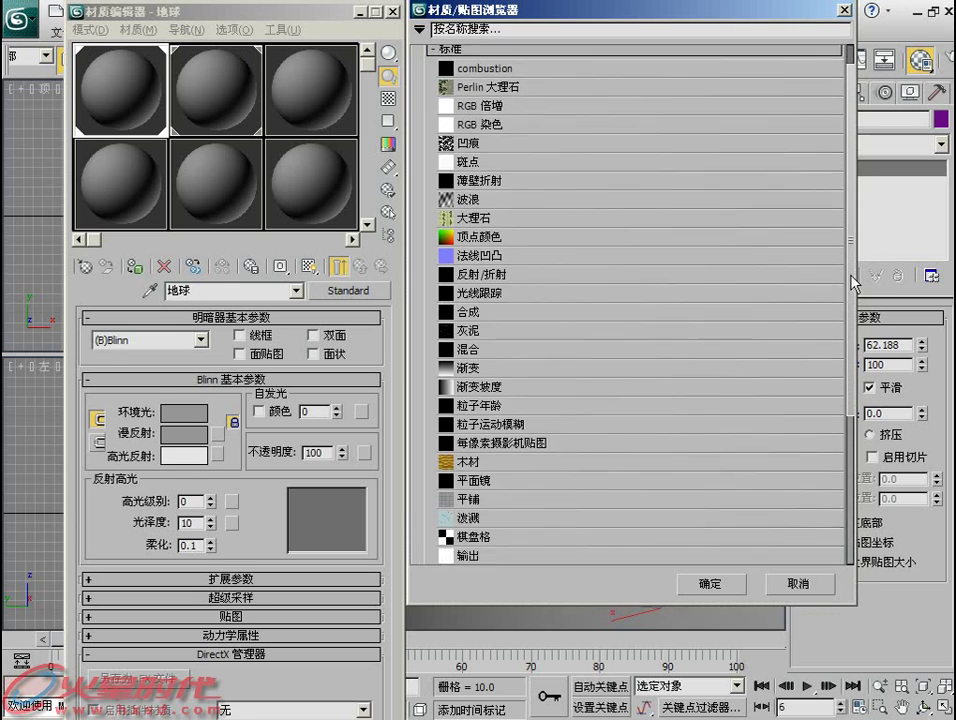
left_click_drag(853, 283, 849, 388)
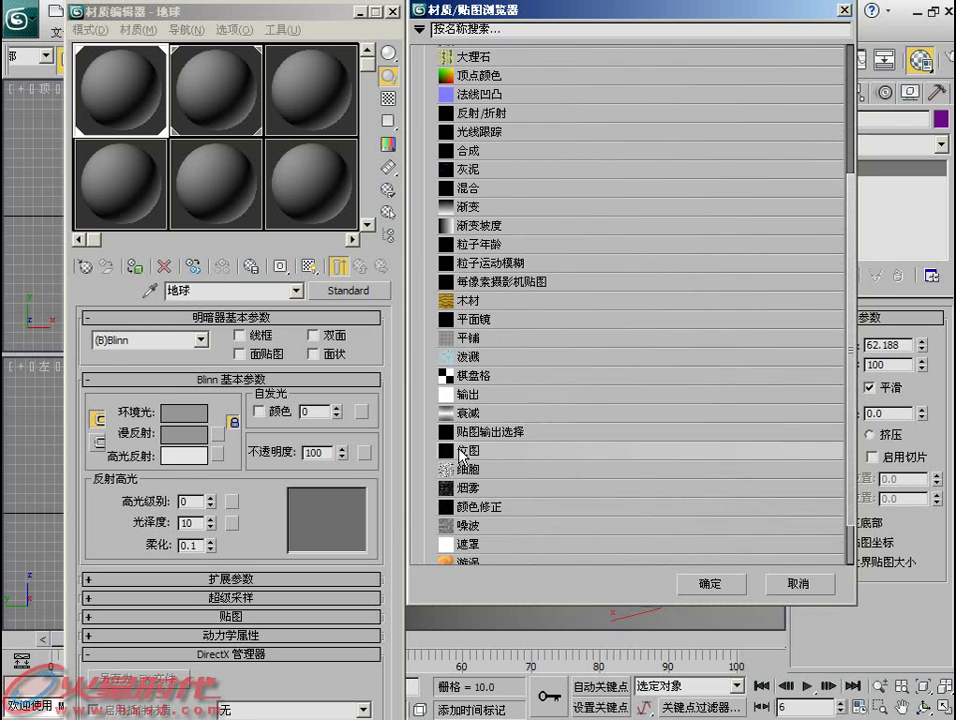
double_click(461, 452)
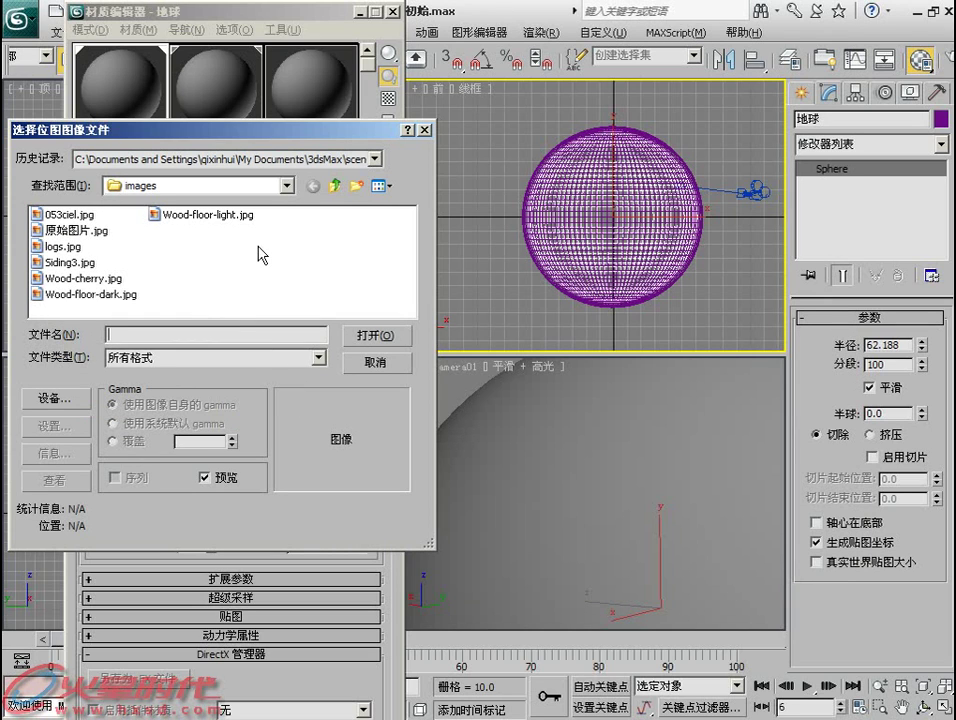
Browse to the displacement folder in the Select Bitmap Image File dialog.
left_click(190, 185)
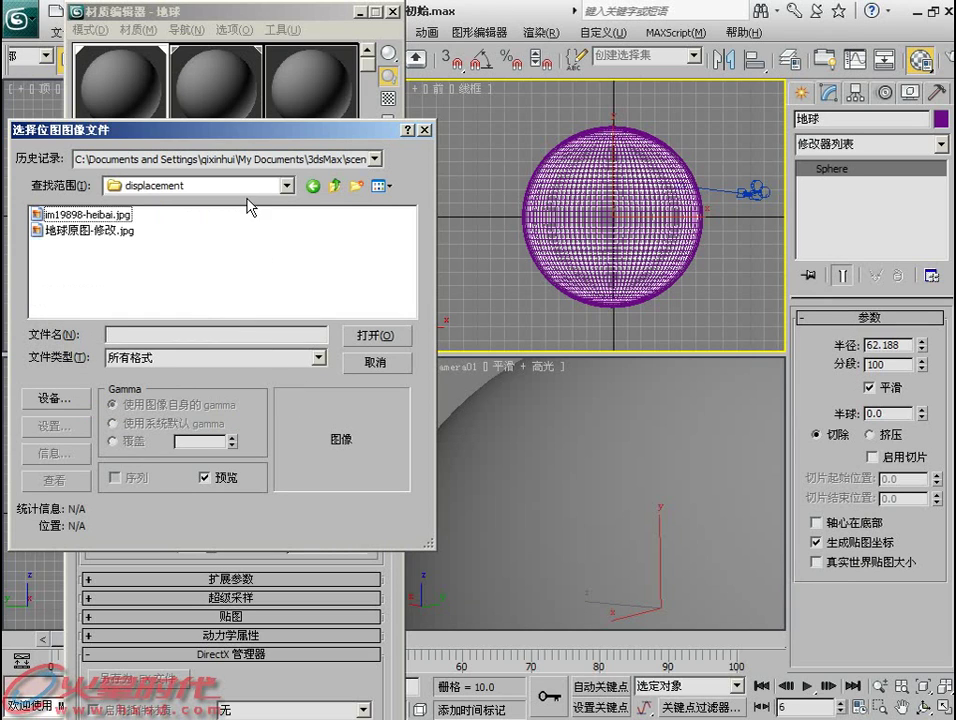
mouse_move(88, 231)
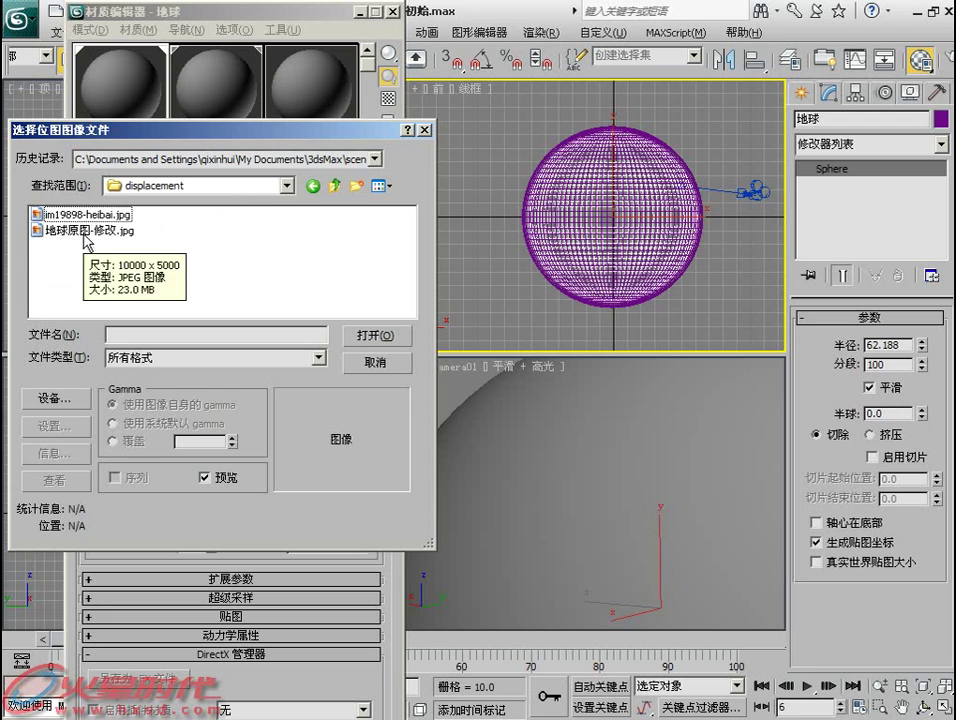
left_click(85, 231)
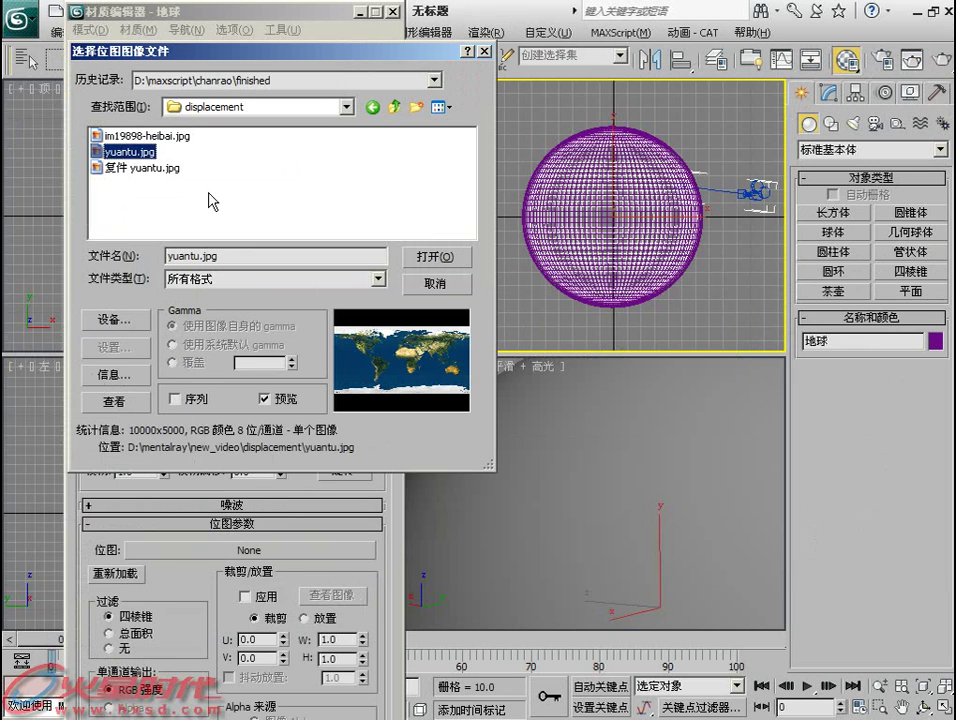
left_click_drag(215, 48, 624, 22)
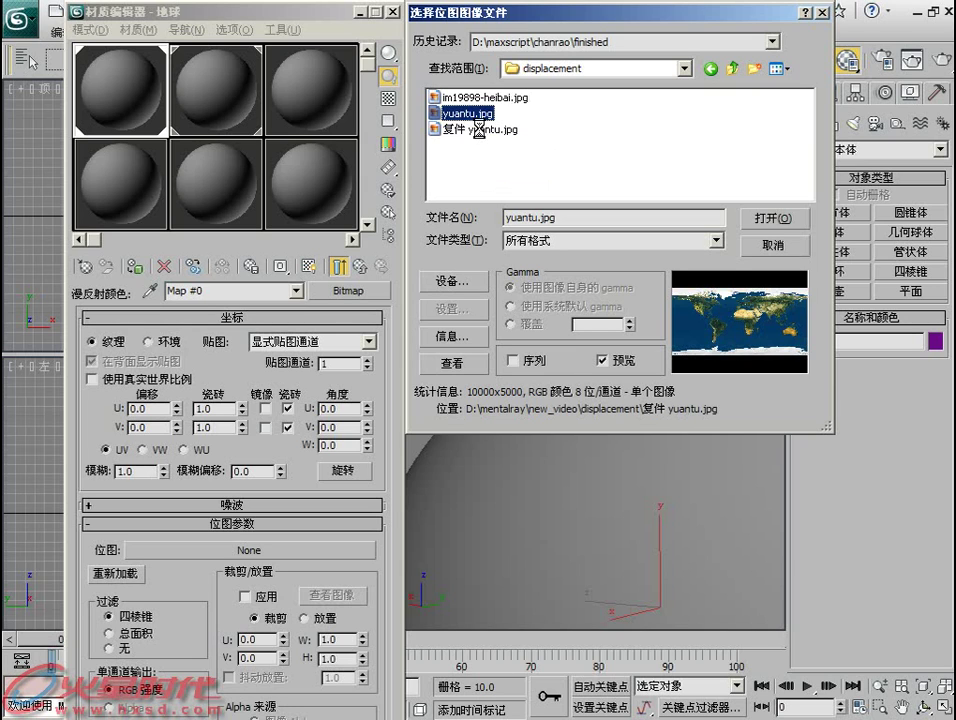
Delete the duplicate file 复件 yuantu.jpg from the folder.
left_click(470, 131)
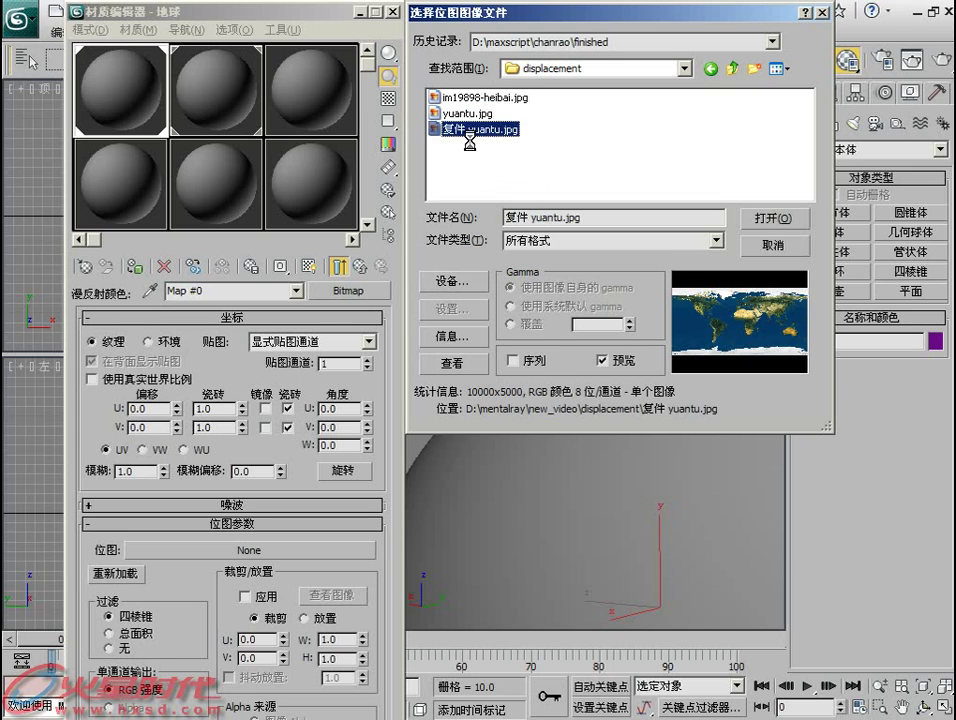
key("Delete")
key("Return")
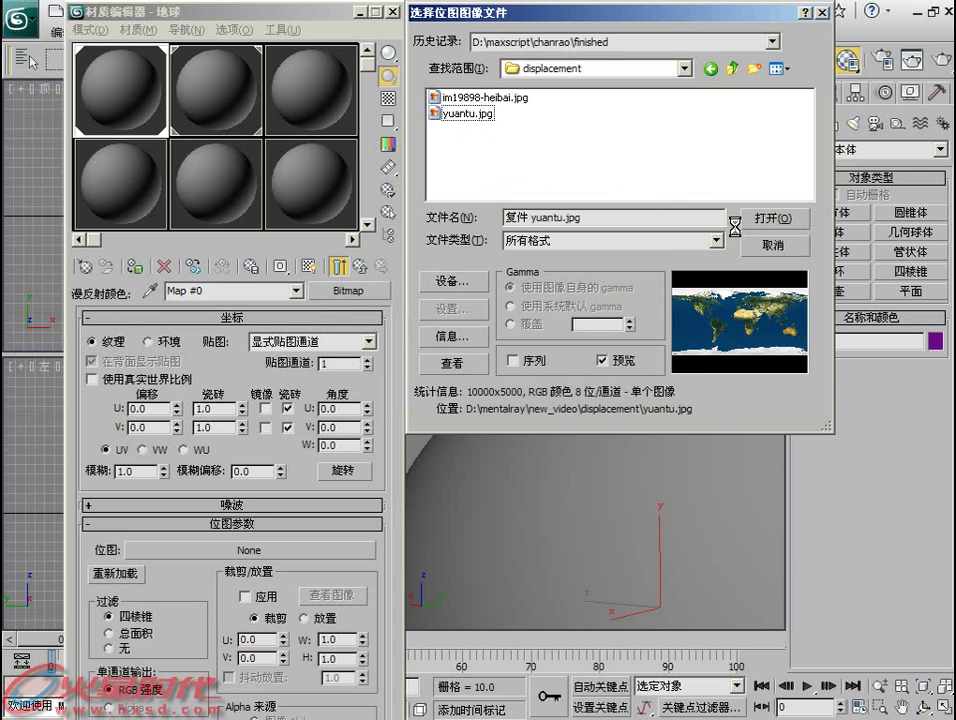
left_click(452, 366)
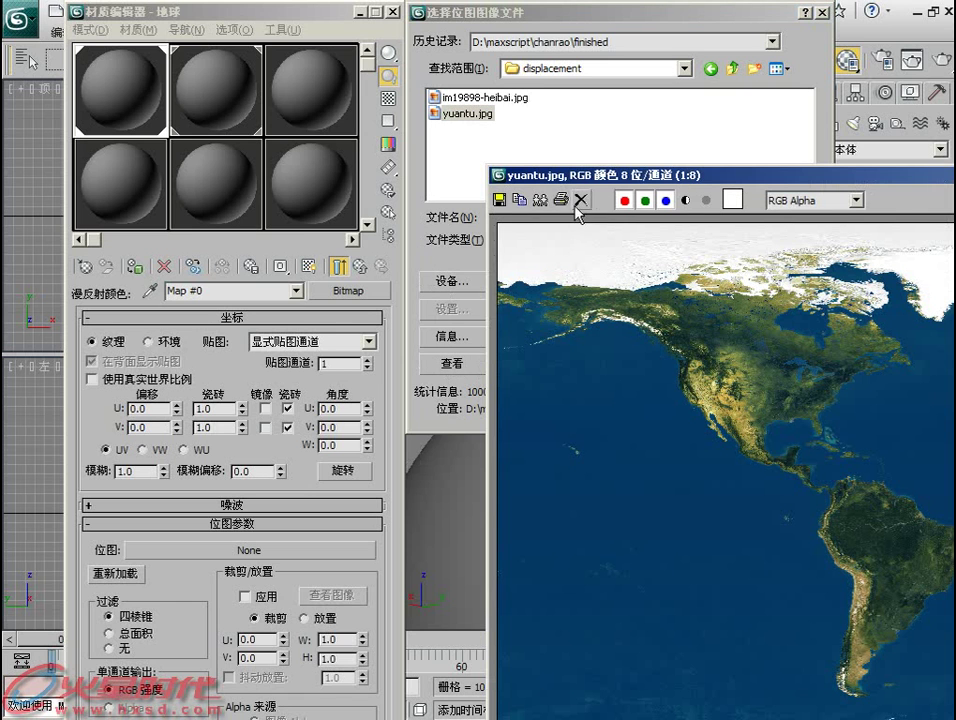
left_click_drag(619, 178, 37, 39)
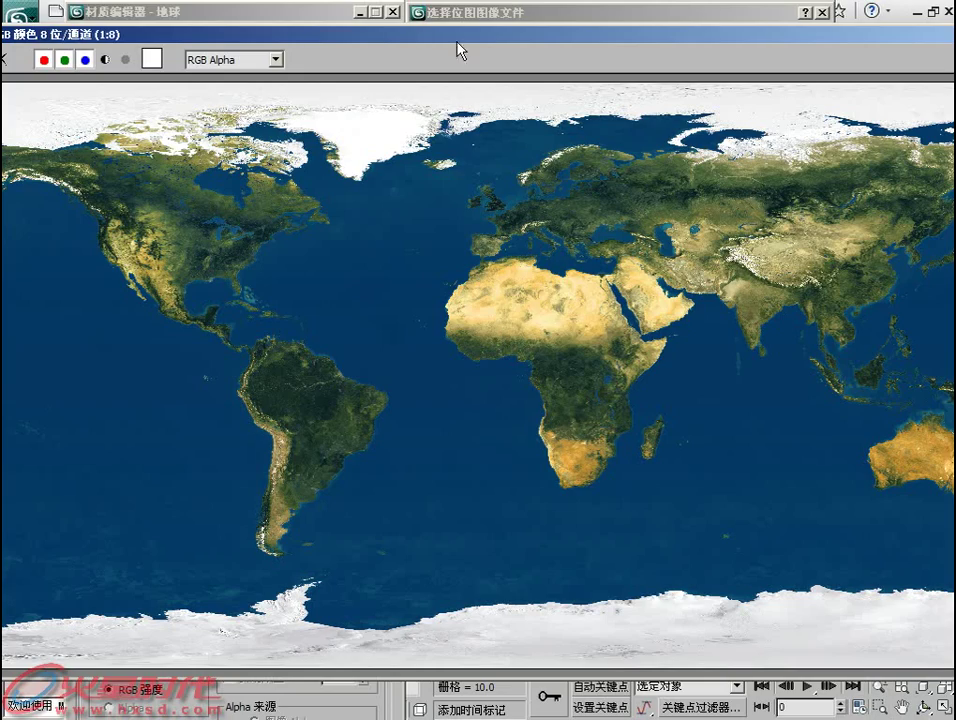
left_click_drag(465, 38, 276, 33)
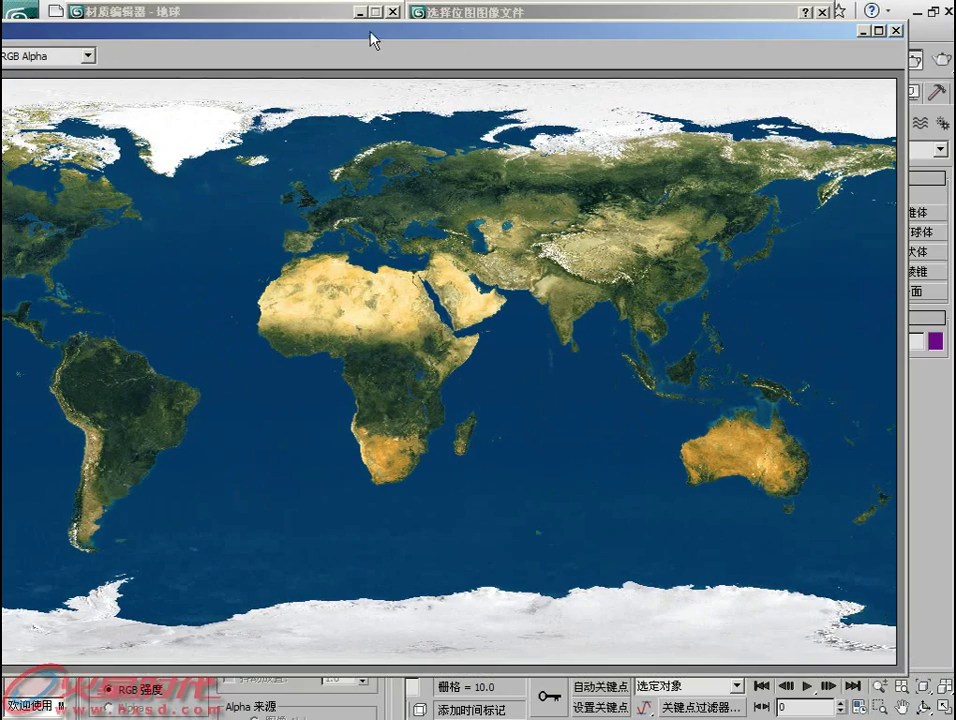
scroll(578, 204, "up", 1)
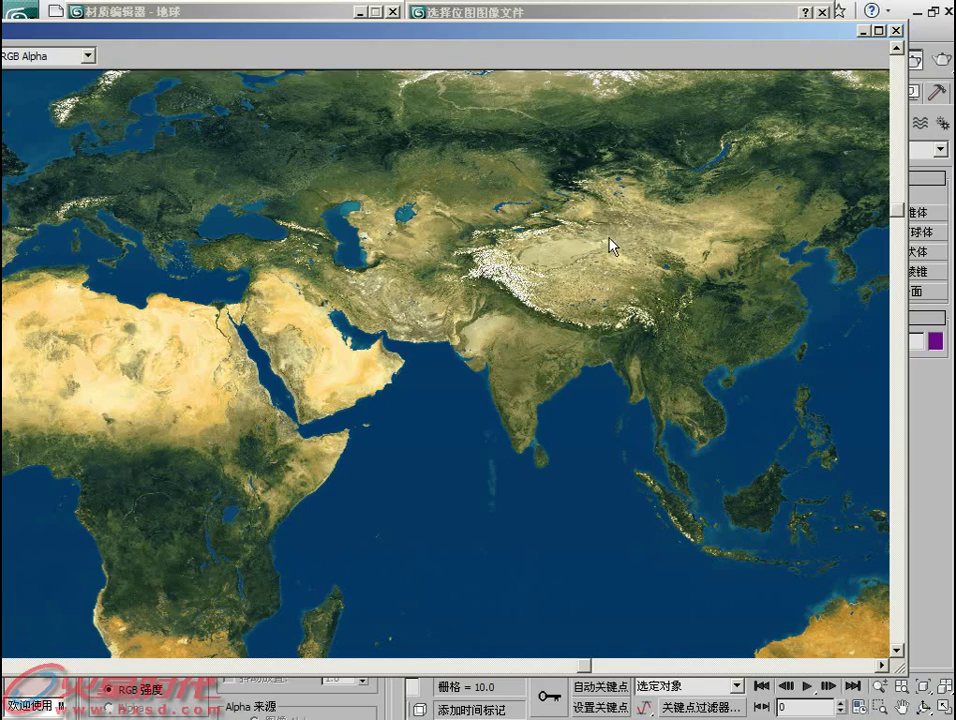
scroll(610, 243, "up", 1)
scroll(610, 243, "down", 2)
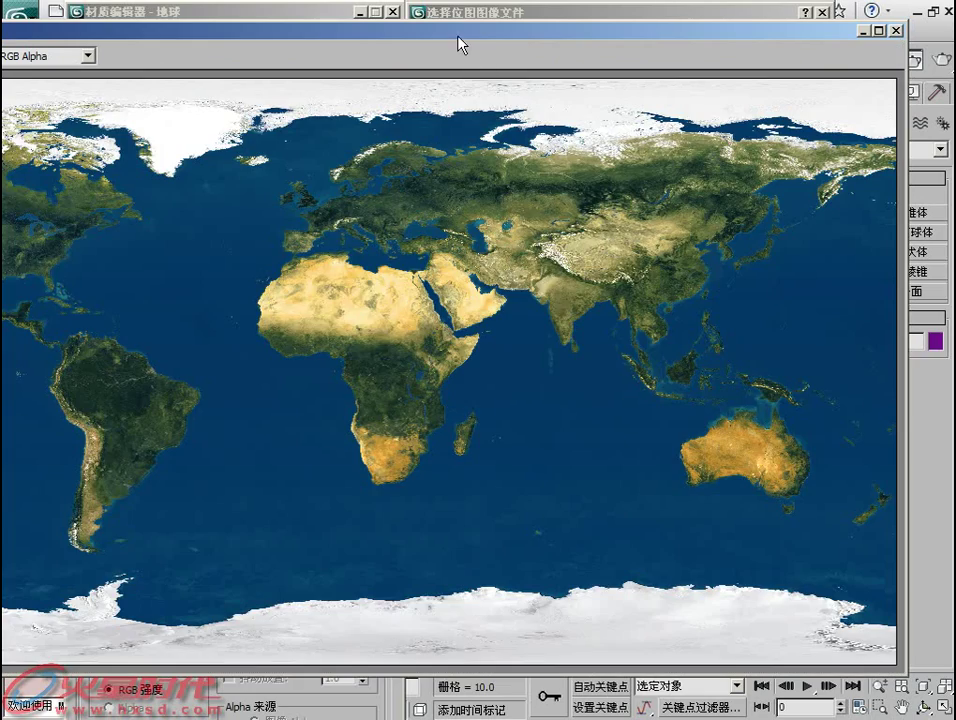
mouse_move(457, 36)
left_mouse_down()
mouse_move(653, 35)
mouse_move(427, 53)
left_mouse_up()
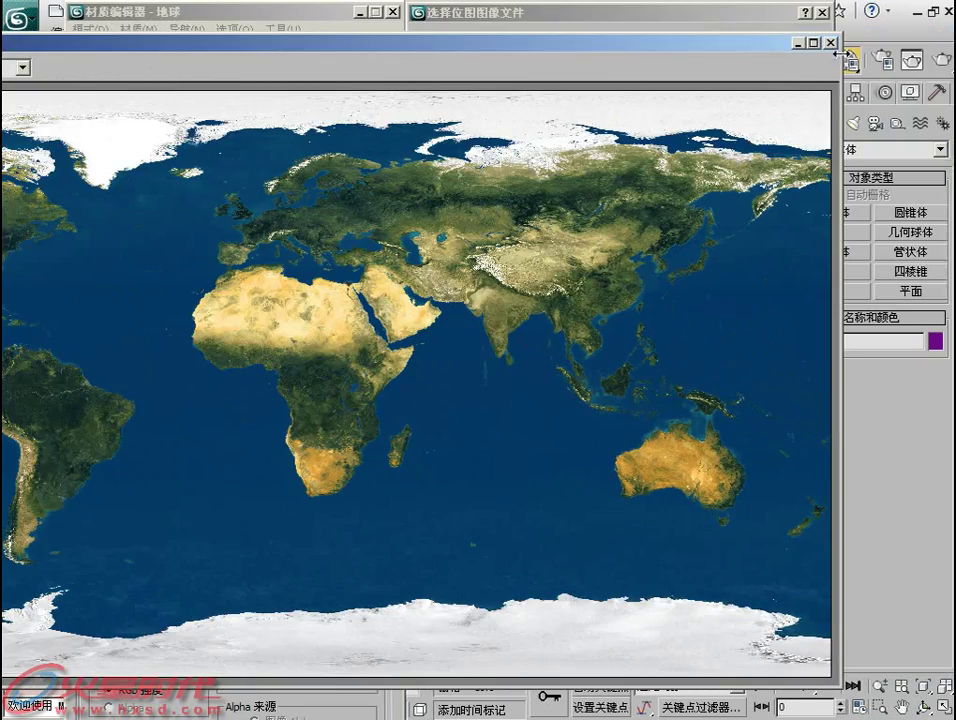
left_click(830, 43)
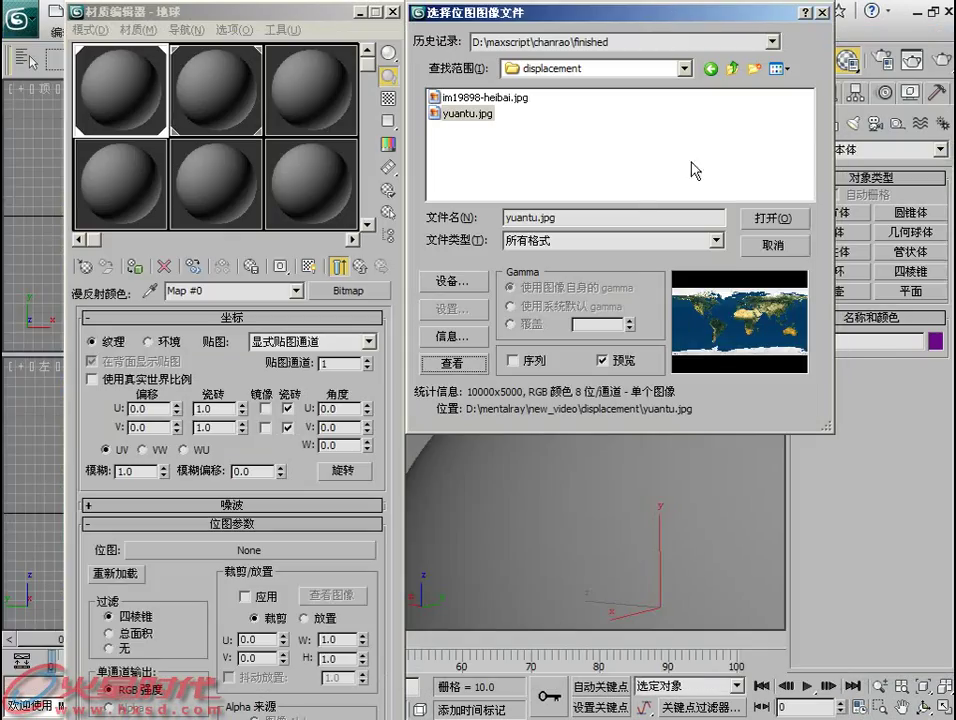
Load yuantu.jpg as the diffuse bitmap and display the world map on the 地球 sphere in viewports.
left_click(783, 216)
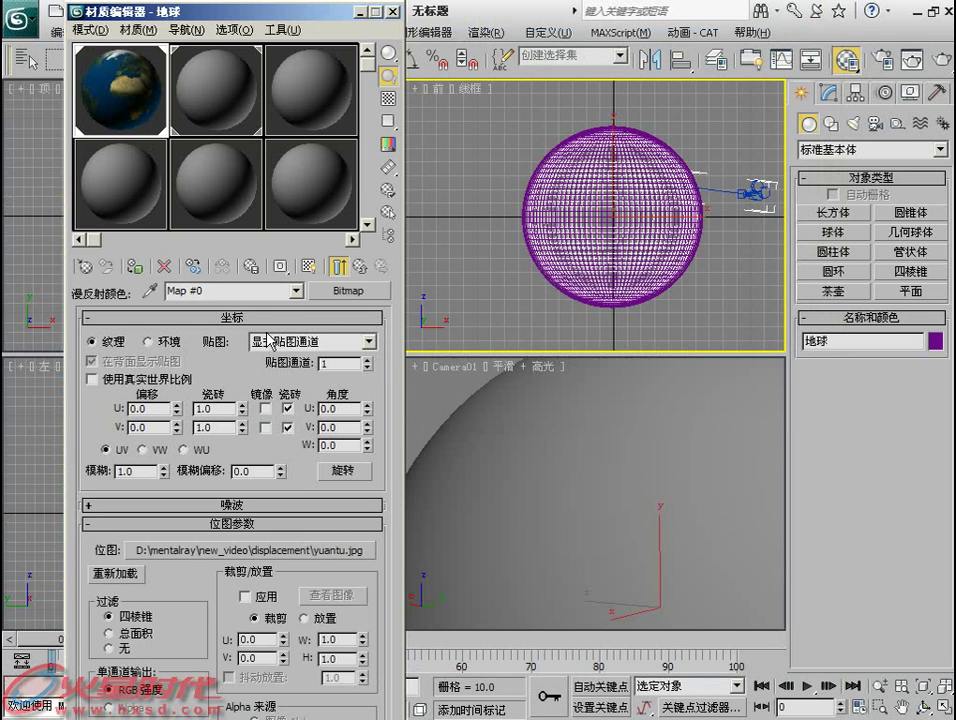
left_click(557, 425)
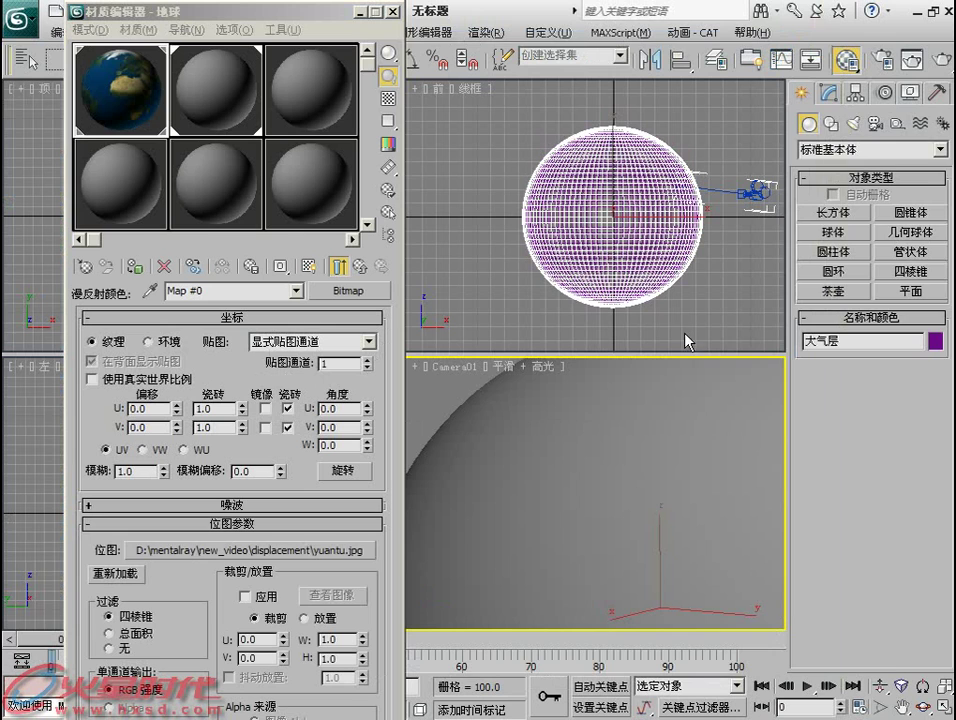
left_click(910, 93)
left_click(666, 523)
left_click(571, 469)
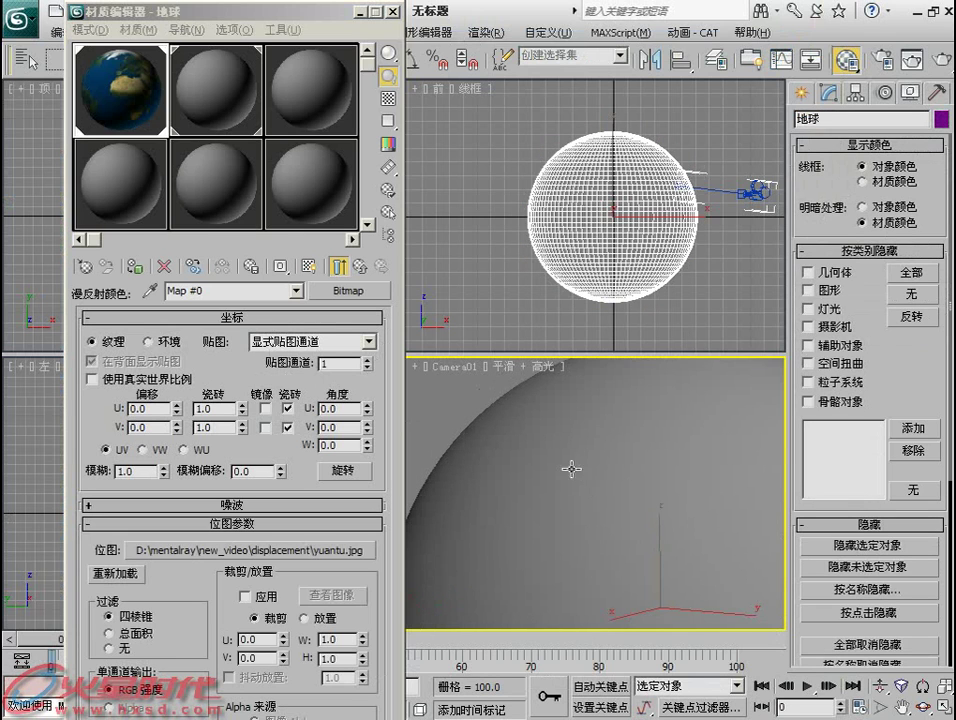
left_click(308, 268)
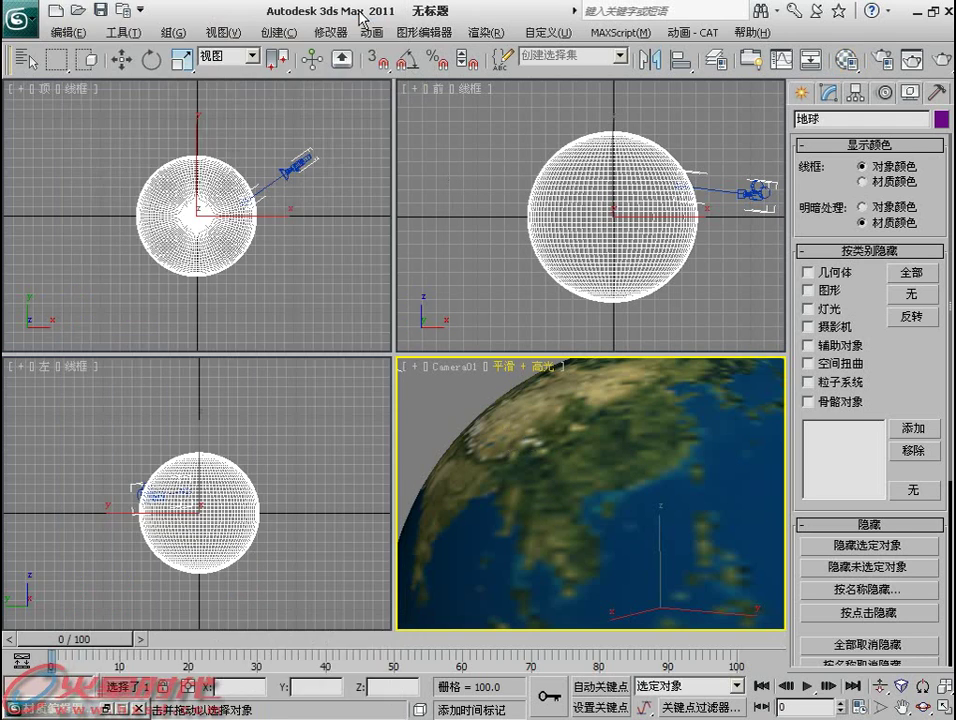
Close the Material Editor and bring up the Environment background colour picker showing black (0,0,0).
left_click(362, 12)
left_click(486, 32)
left_click(495, 171)
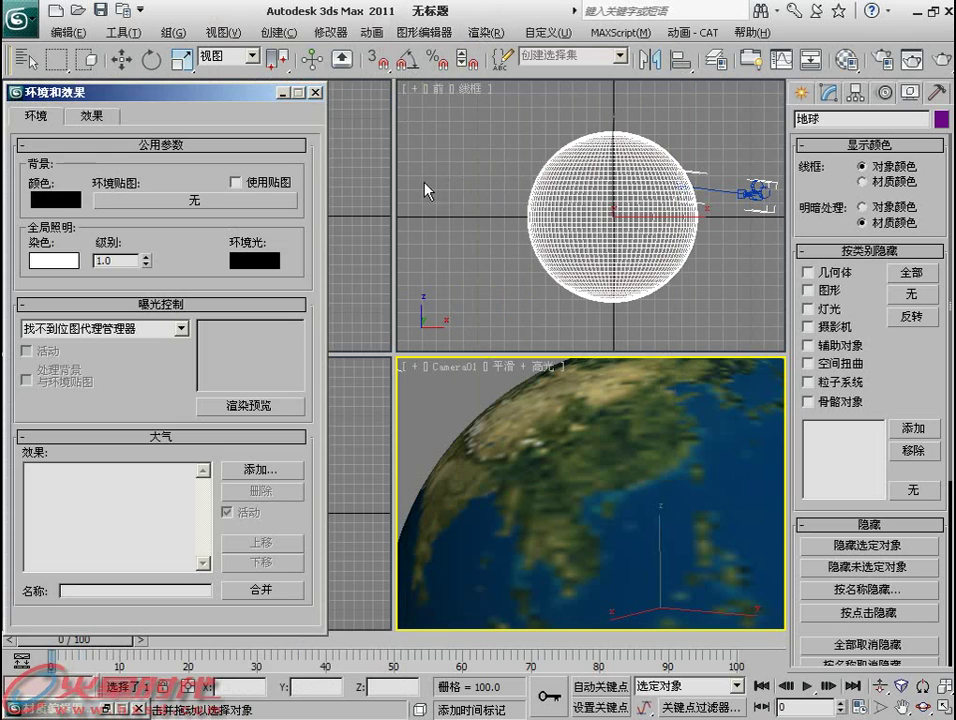
left_click(148, 203)
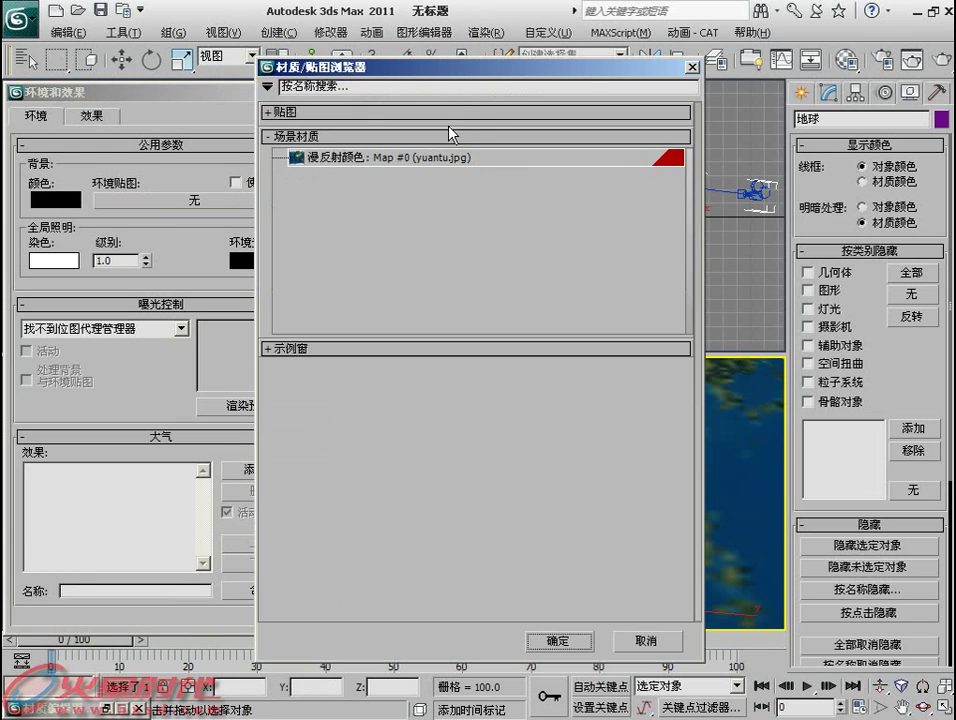
left_click_drag(442, 78, 516, 96)
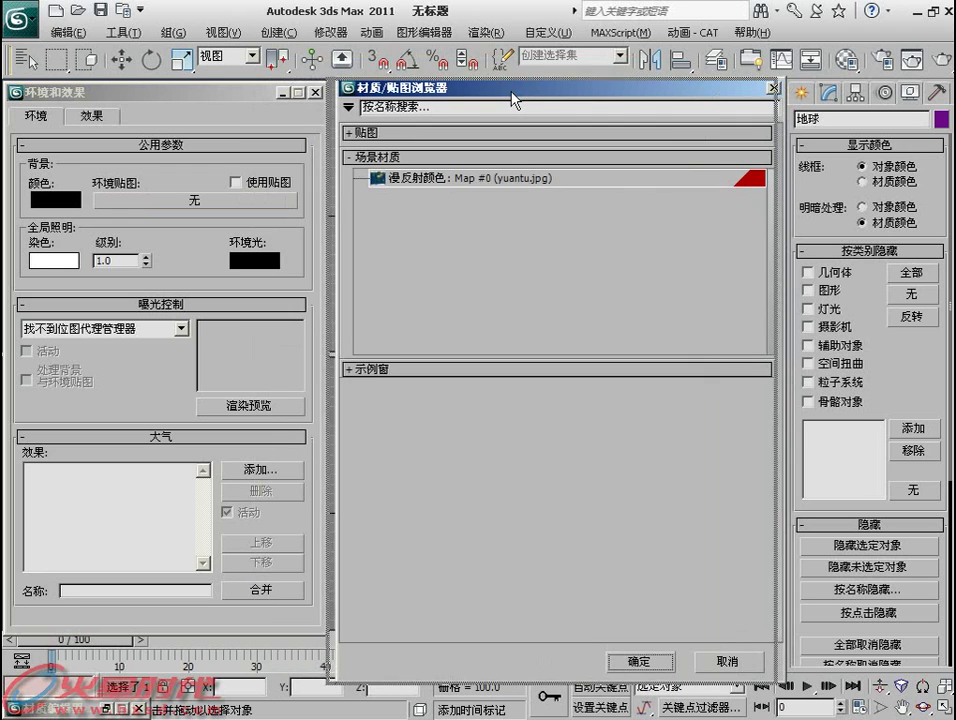
left_click(766, 89)
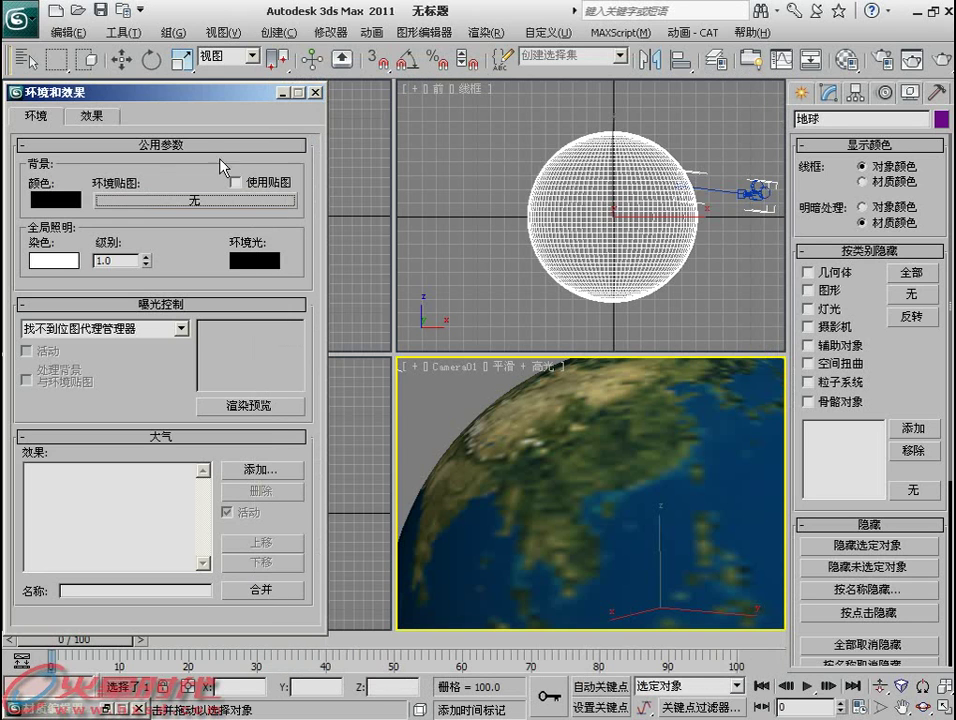
left_click(55, 199)
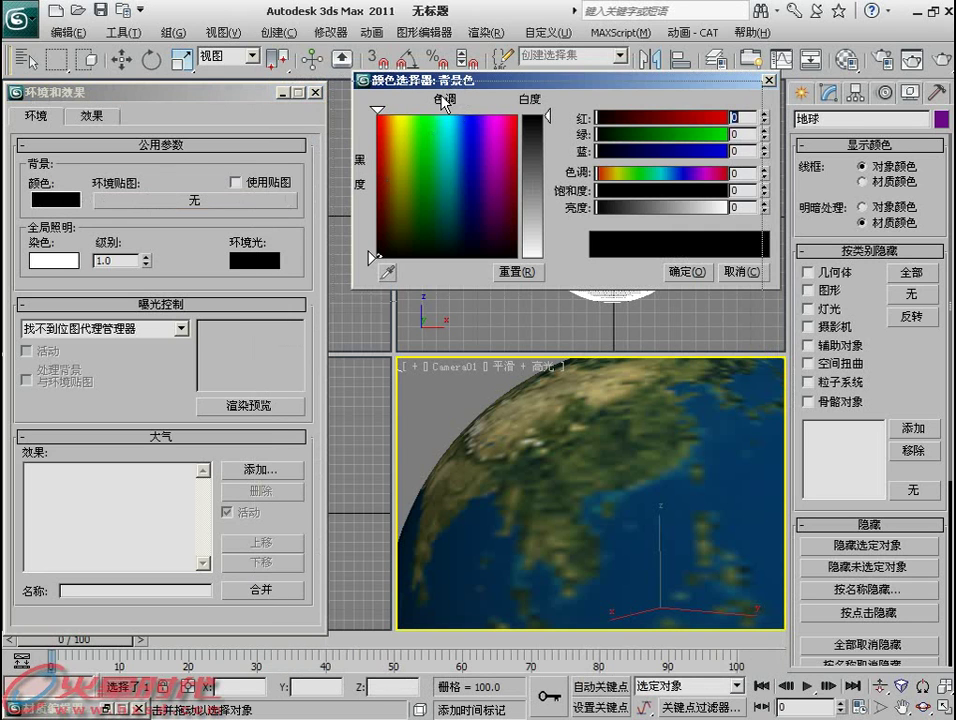
Change the background colour from black to dark navy blue, RGB 33, 49, 69.
left_click_drag(459, 85, 441, 95)
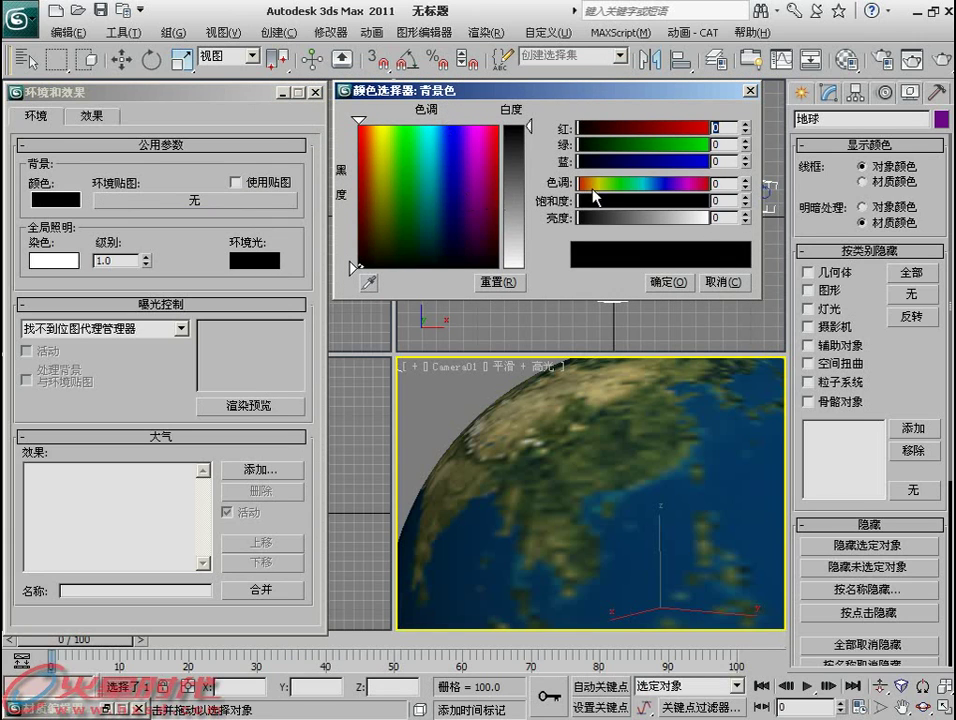
left_click_drag(399, 197, 439, 217)
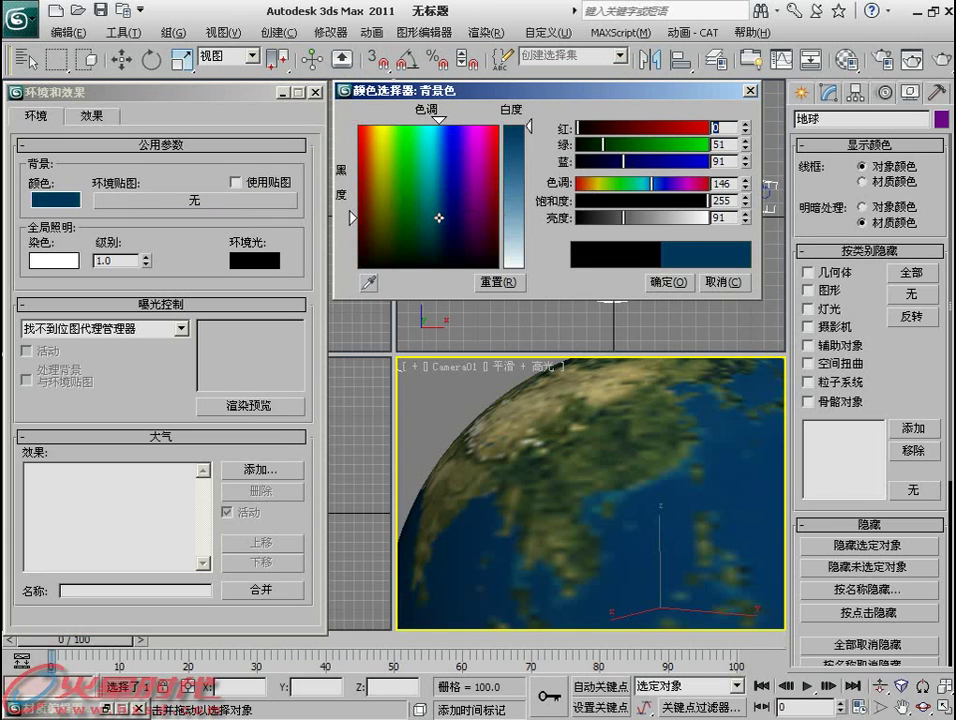
left_click(440, 217)
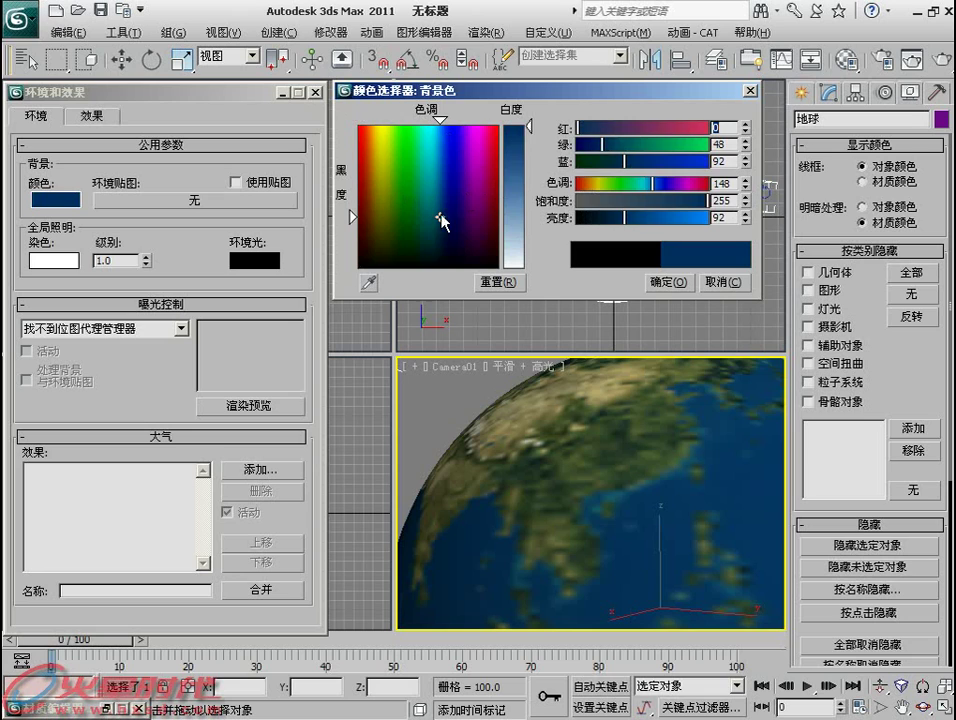
left_click(580, 128)
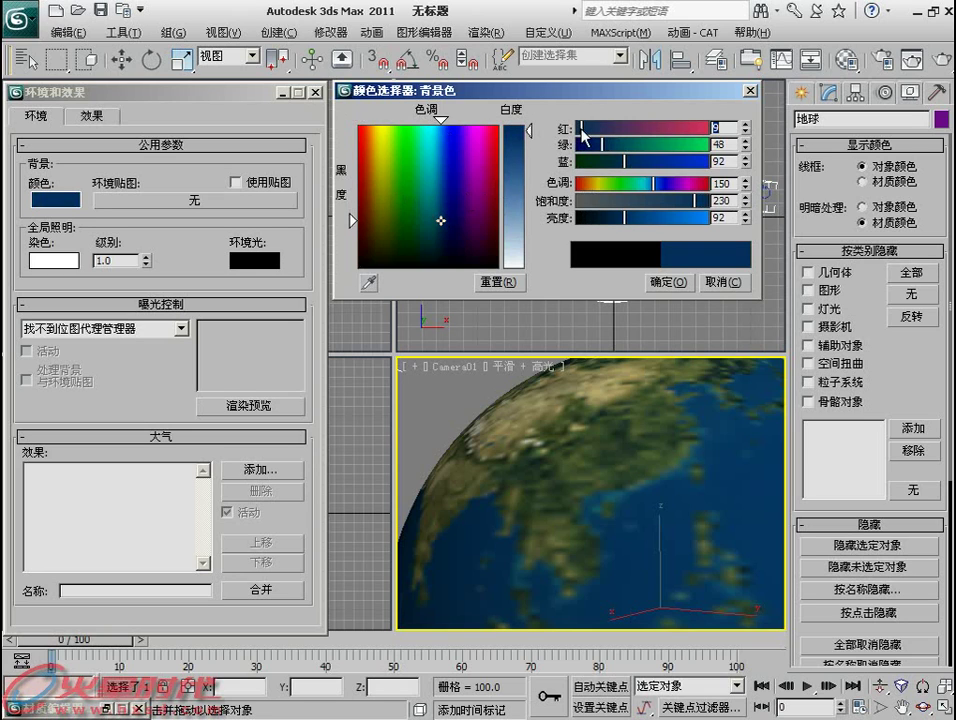
mouse_move(583, 133)
left_mouse_down()
mouse_move(595, 131)
mouse_move(622, 162)
mouse_move(613, 162)
left_mouse_up()
left_click(604, 145)
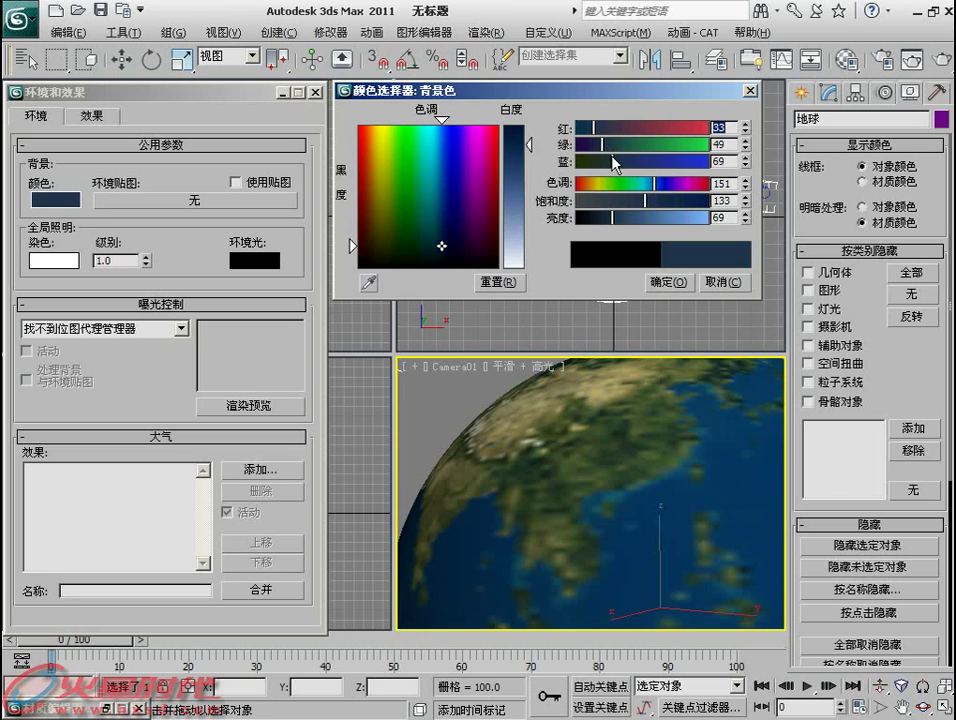
left_click(675, 283)
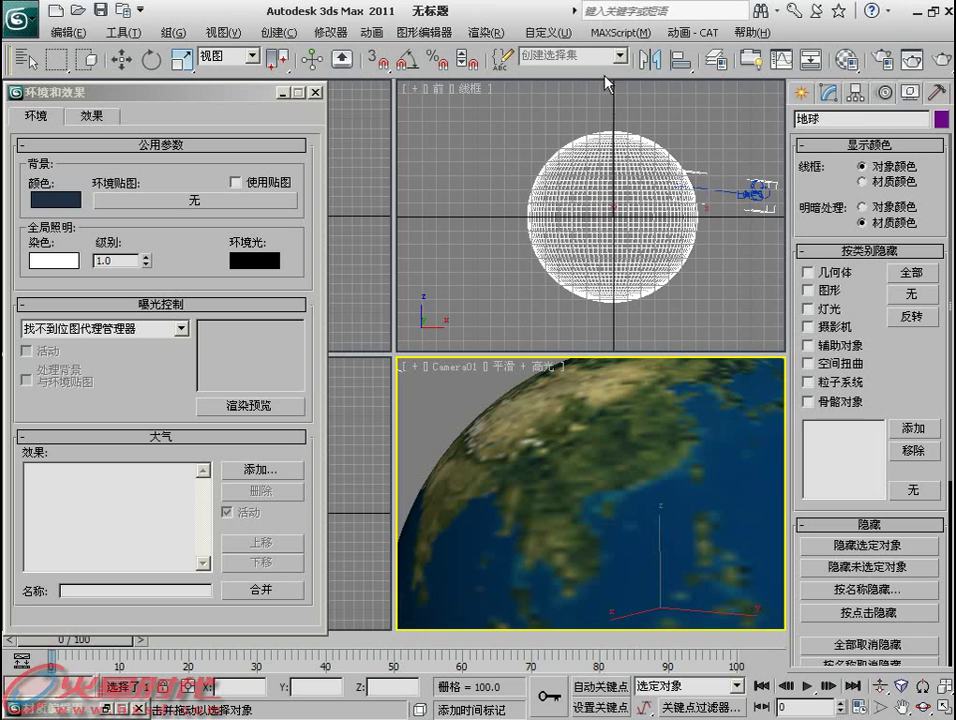
Test-render Camera01 against the dark blue background, then show the Material Editor on the right.
left_click(932, 66)
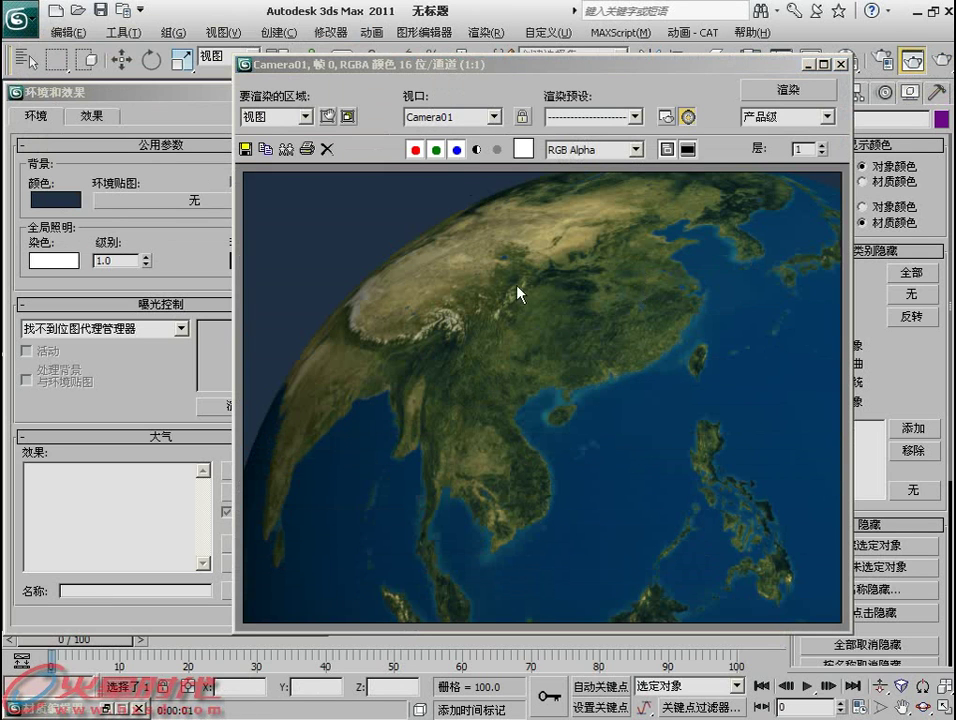
left_click(839, 63)
left_click(846, 60)
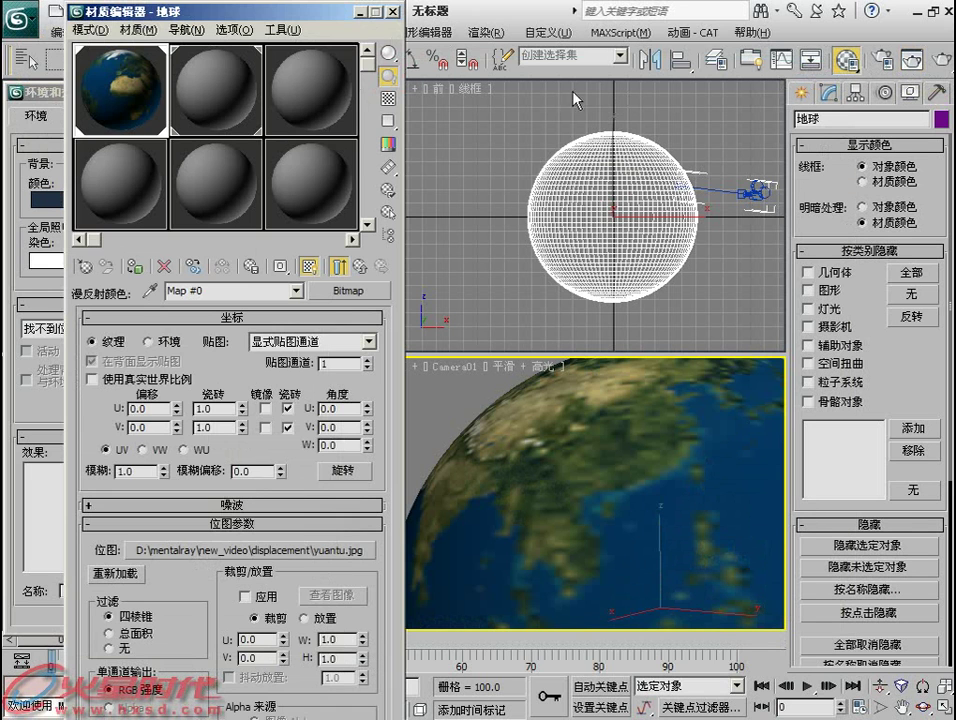
mouse_move(265, 12)
left_mouse_down()
mouse_move(654, 38)
mouse_move(536, 19)
left_mouse_up()
Assign a Bitmap map to the 地球 material's Displacement slot.
left_click(602, 268)
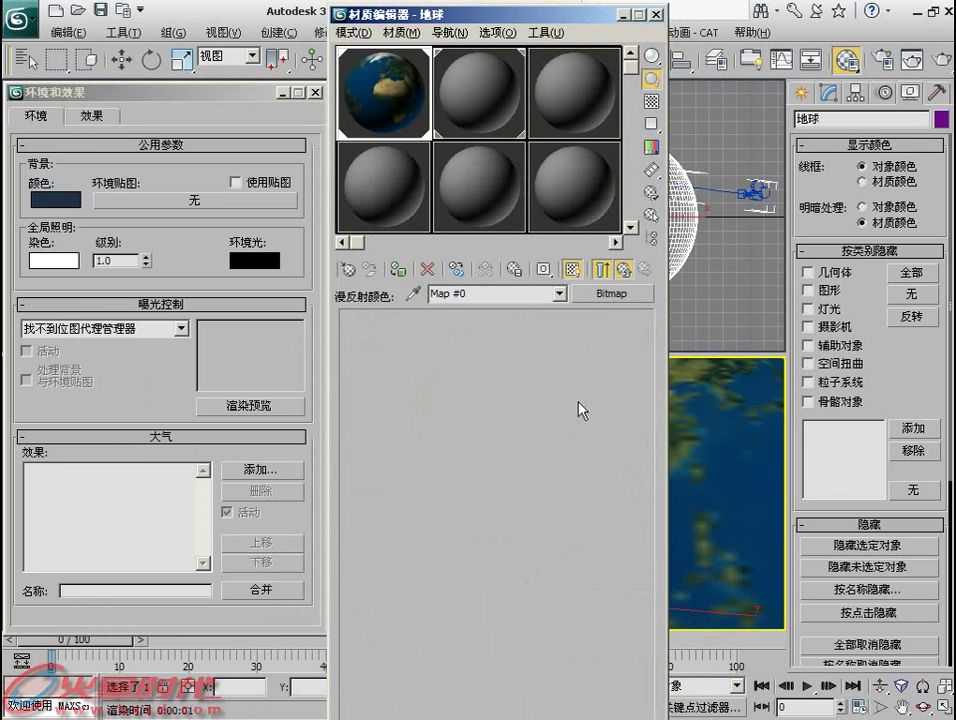
left_click(527, 619)
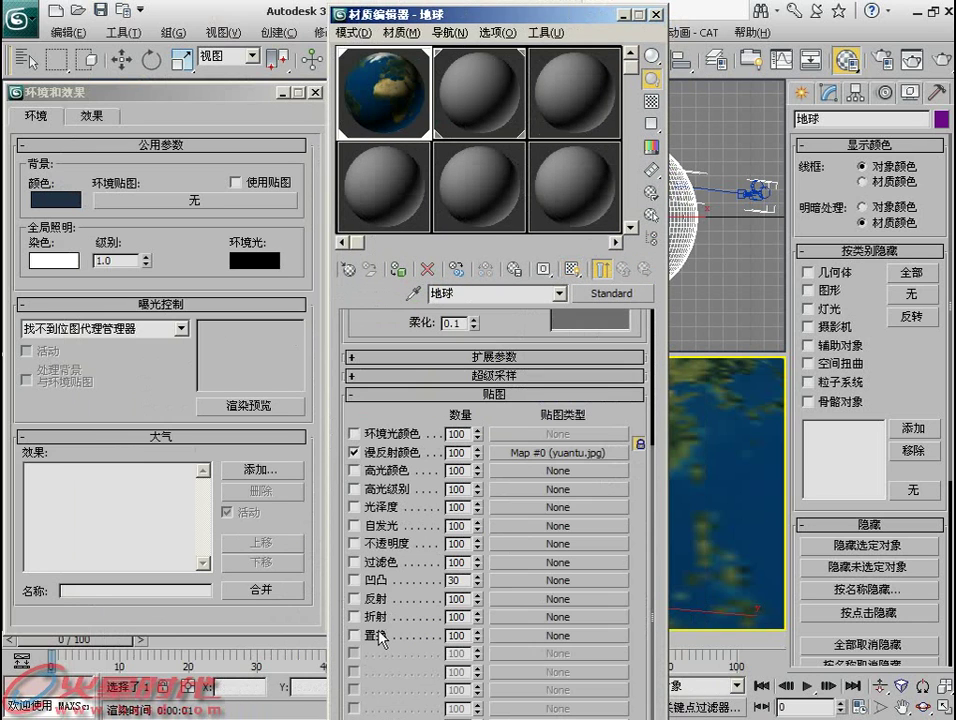
left_click(530, 635)
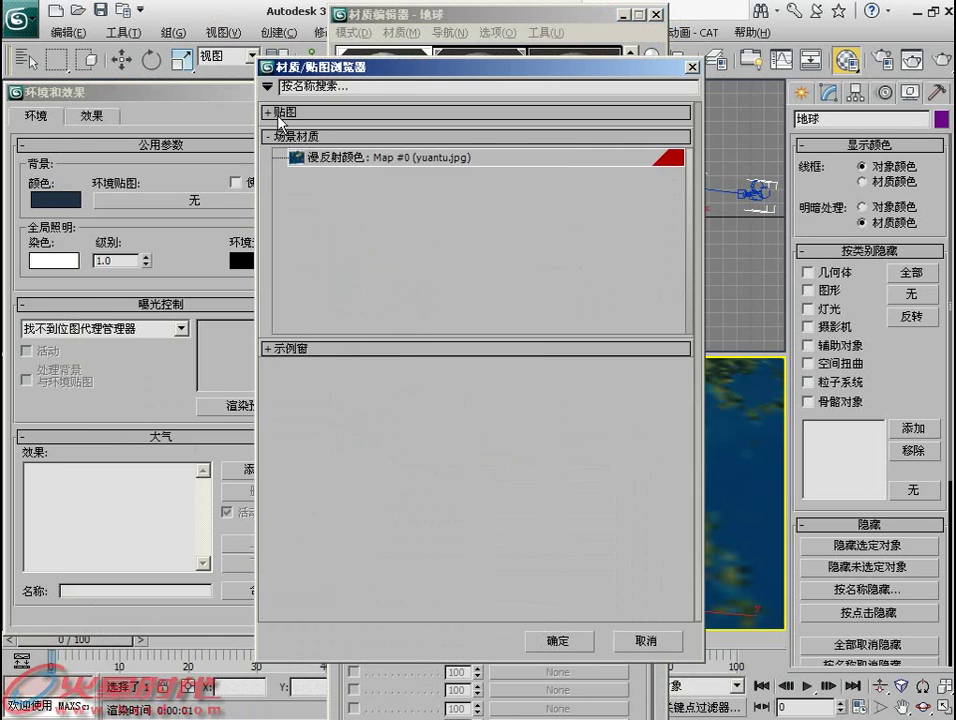
left_click(380, 112)
left_click_drag(697, 316, 699, 530)
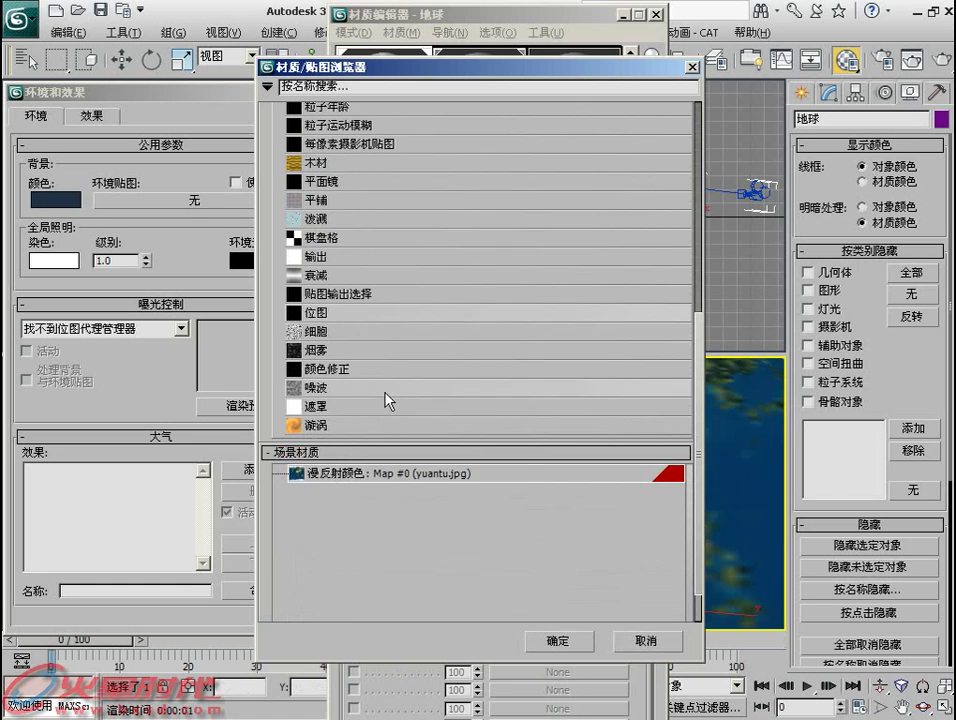
left_click(576, 641)
Load im19898-heibai.jpg from the displacement folder as the displacement bitmap, triggering a memory error.
left_click(480, 42)
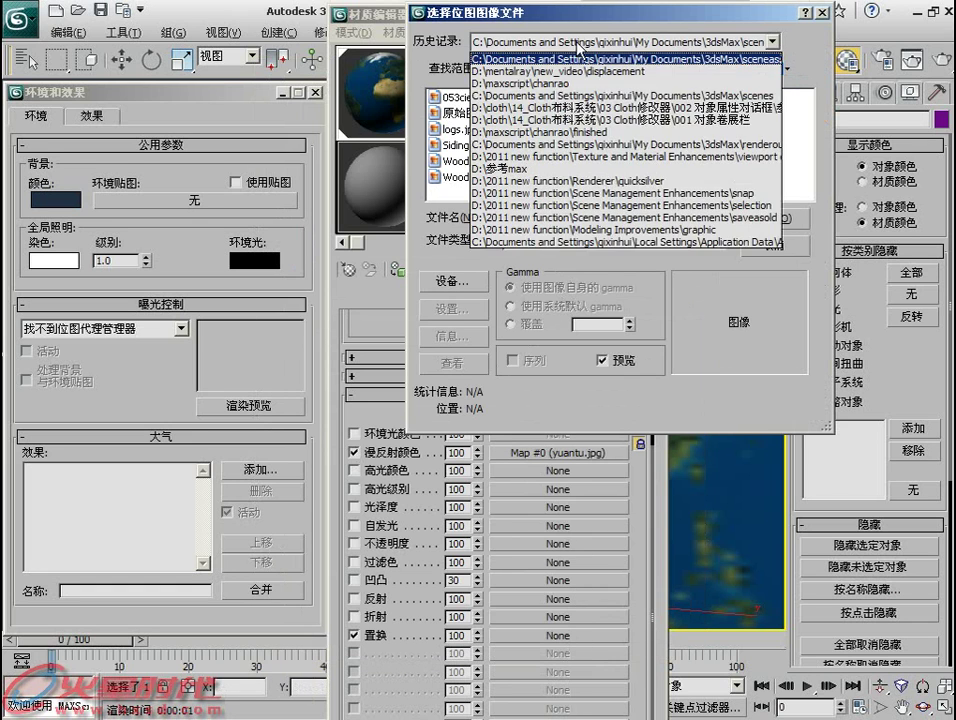
left_click(431, 68)
double_click(482, 98)
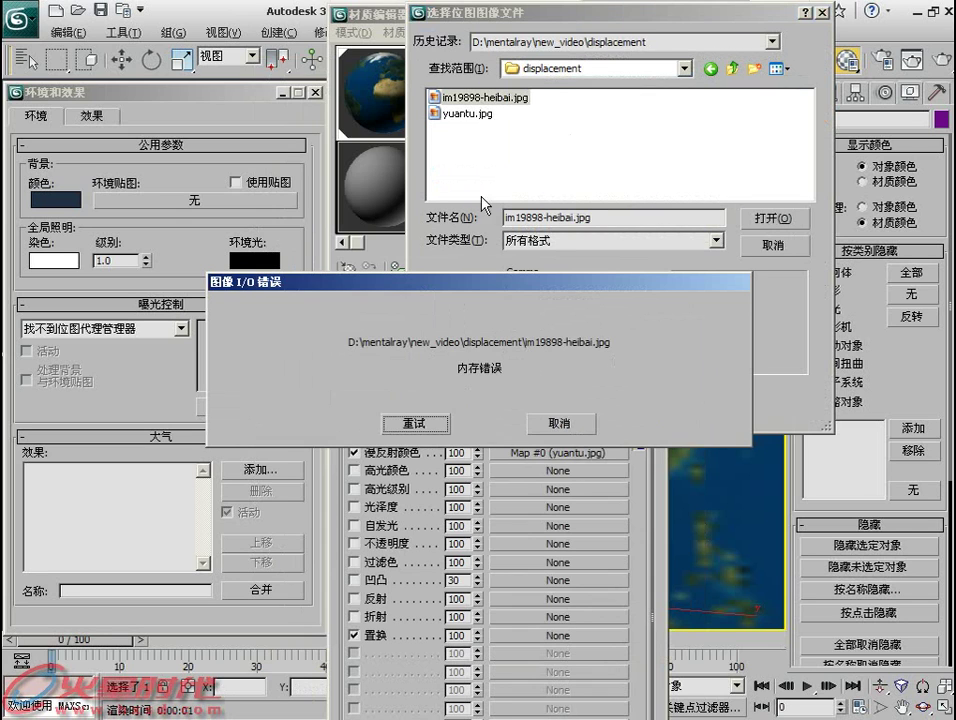